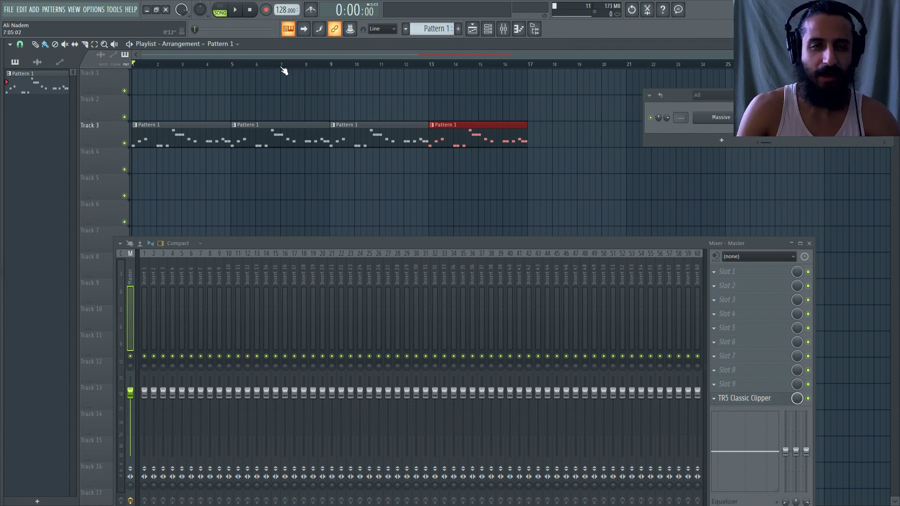
drag(331, 65, 135, 66)
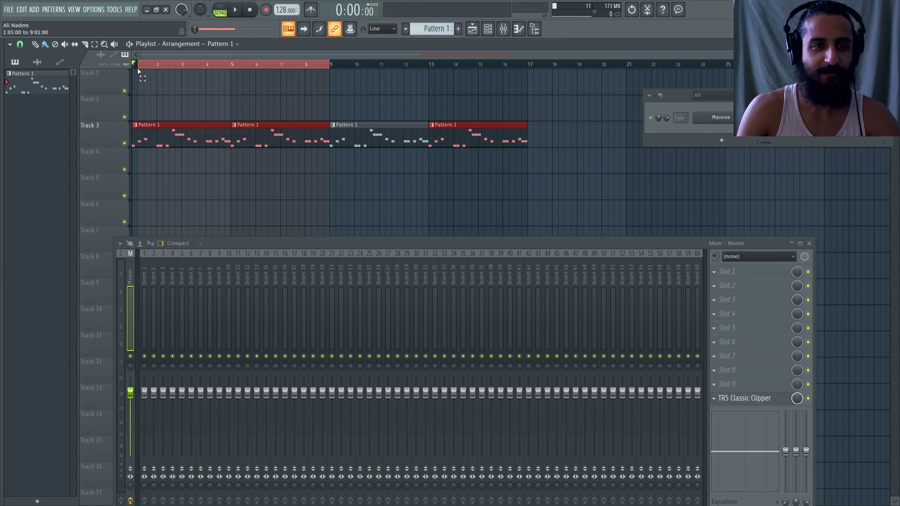
click(136, 67)
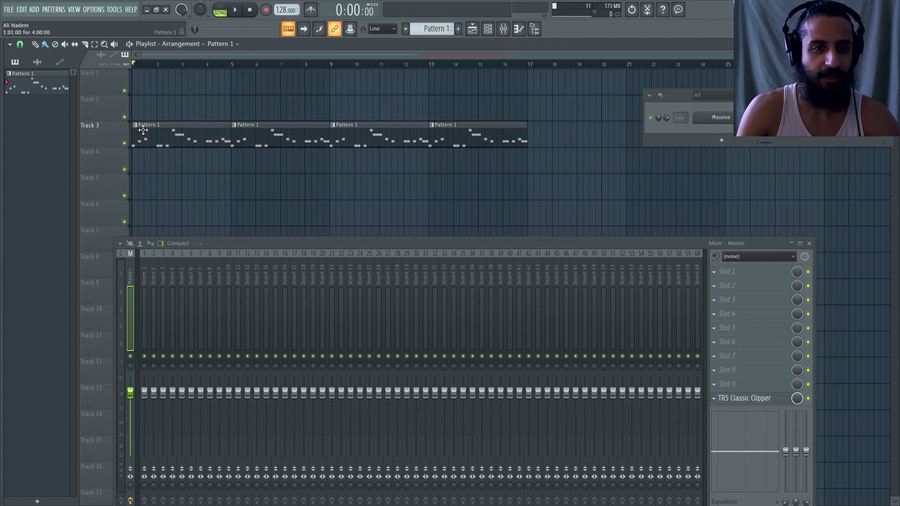
click(719, 118)
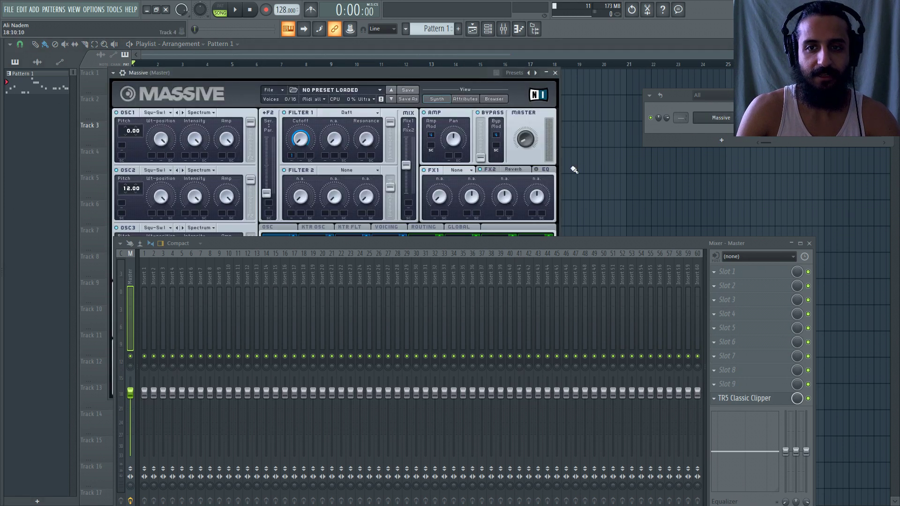
click(521, 170)
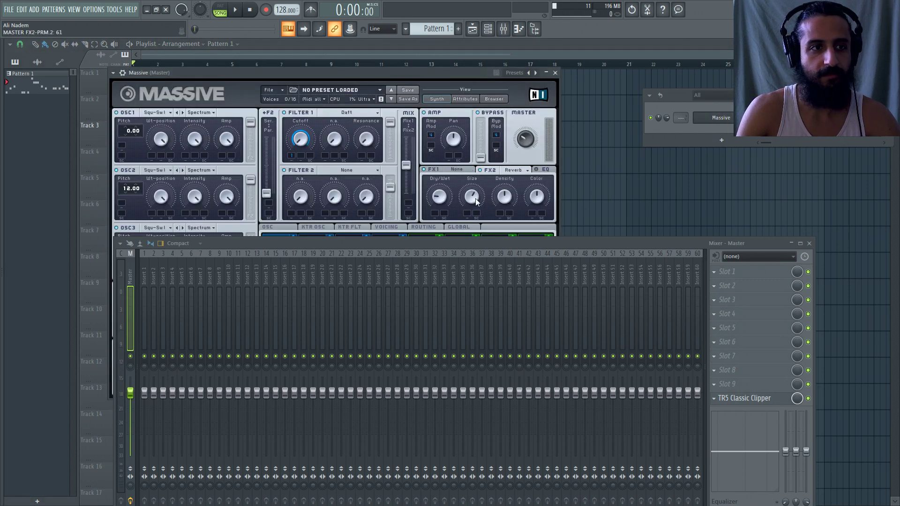
key(Escape)
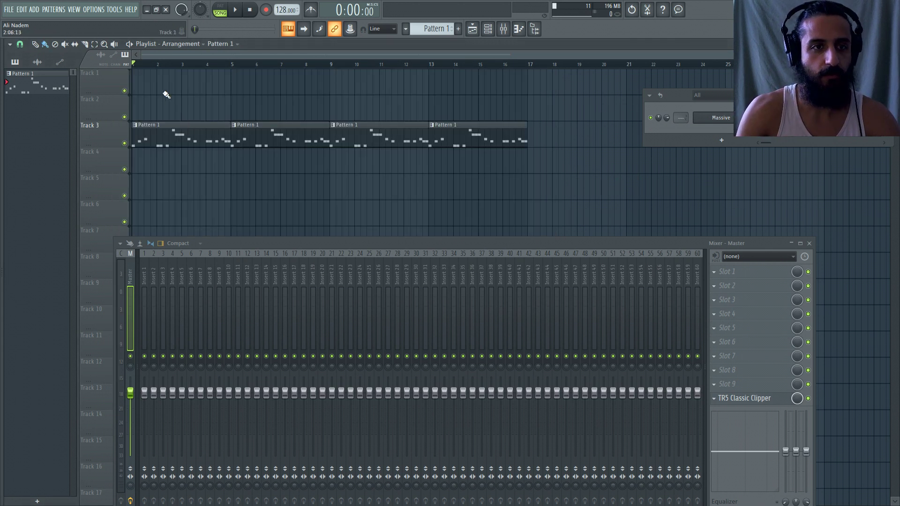
Step: Play the arrangement and delete the second Pattern 1 clip, starting at bar 5, from Track 3
key(space)
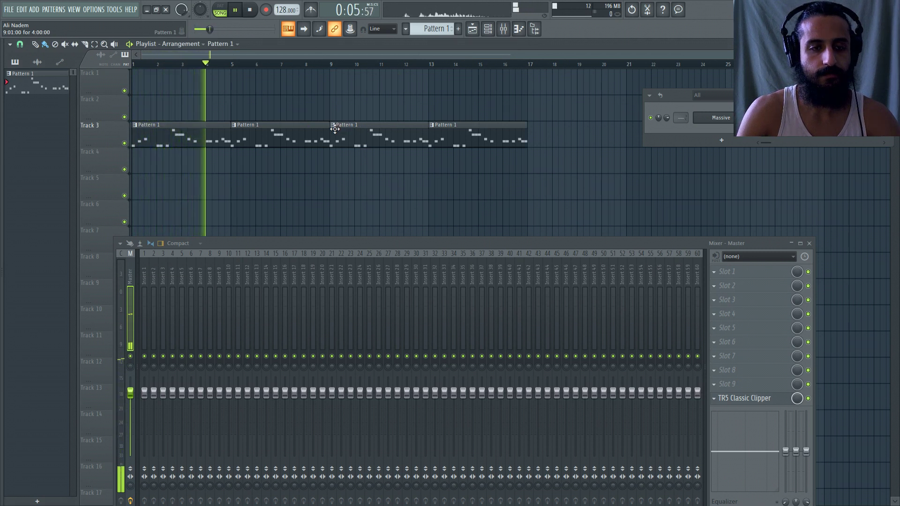
right_click(255, 136)
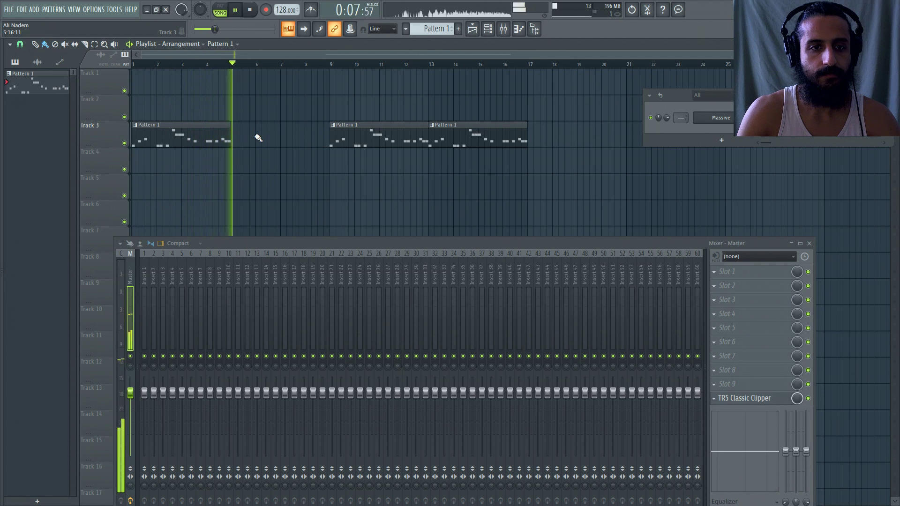
key(space)
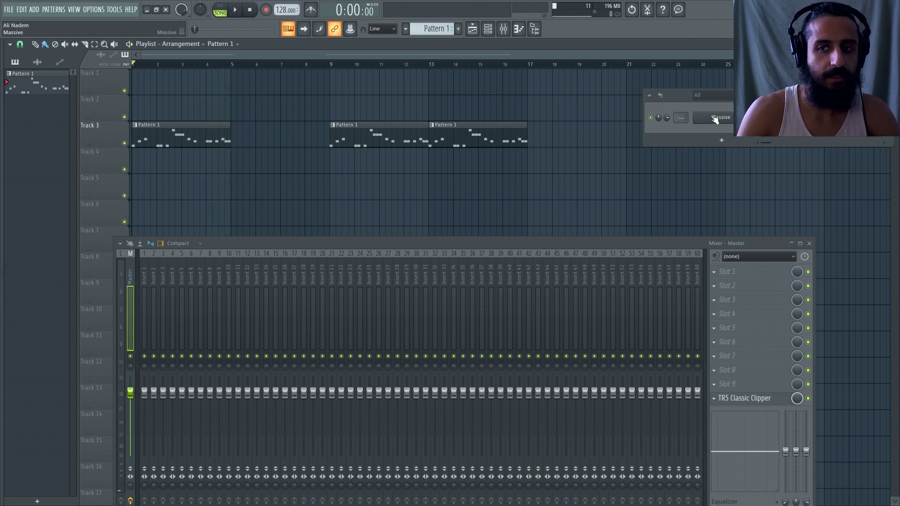
Step: Open the Massive synth, move the mixer clear of it, and show the FX2 Reverb settings
click(709, 117)
drag(561, 248, 542, 420)
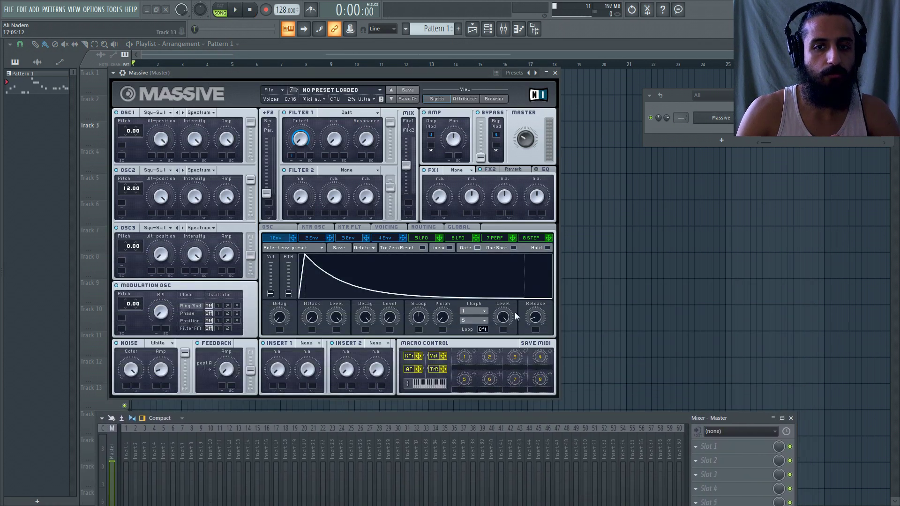
click(504, 170)
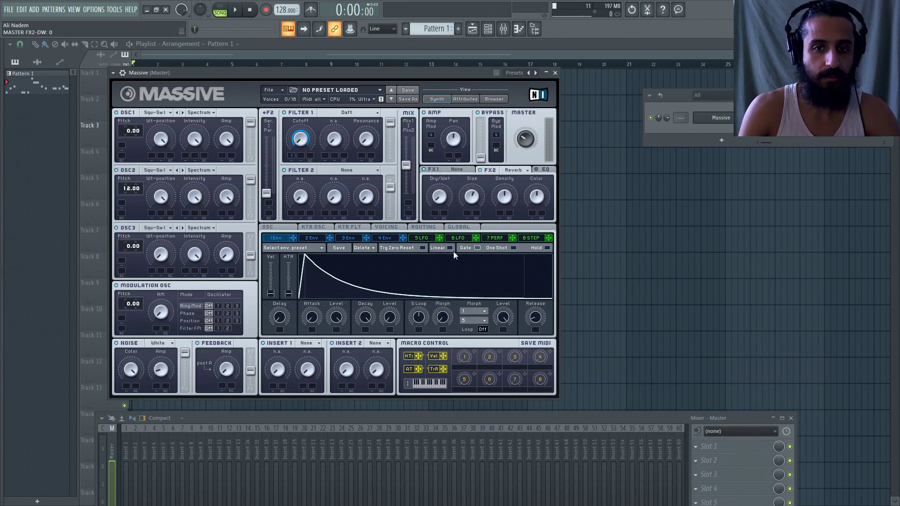
Step: Play the pattern to hear Massive with the reverb's Dry/Wet at 0
click(252, 11)
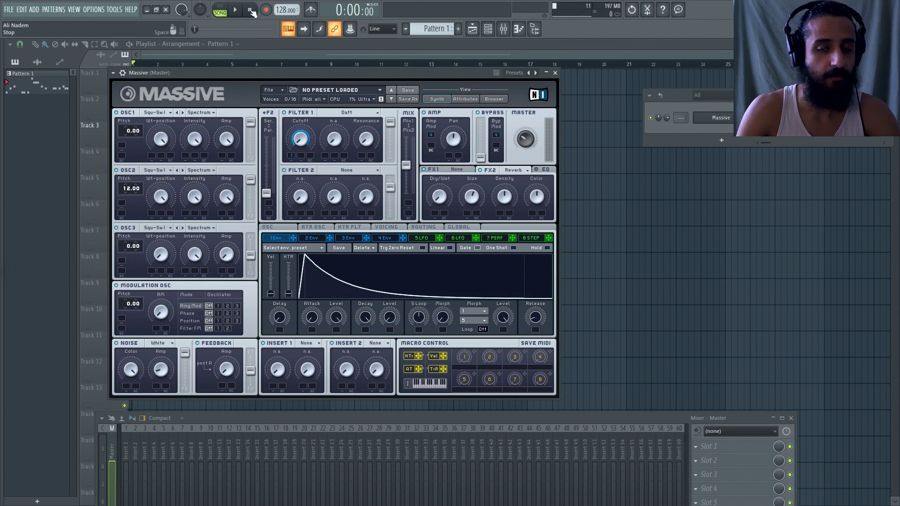
key(space)
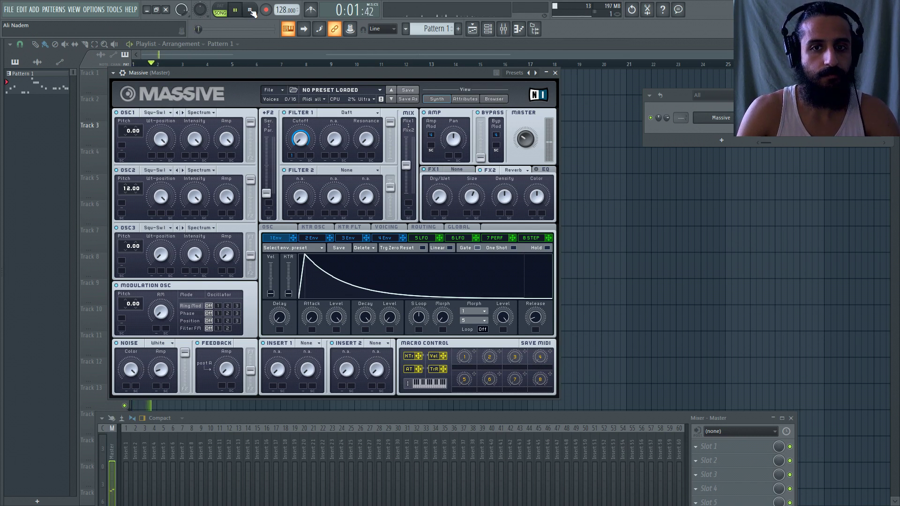
key(space)
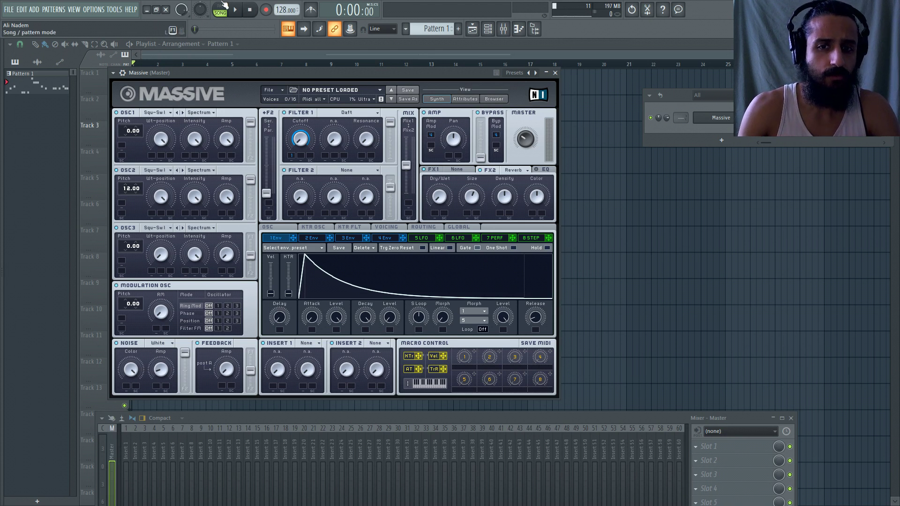
Step: Raise the reverb's Dry/Wet slightly and audition its Size at minimum and at 32
drag(444, 202, 444, 185)
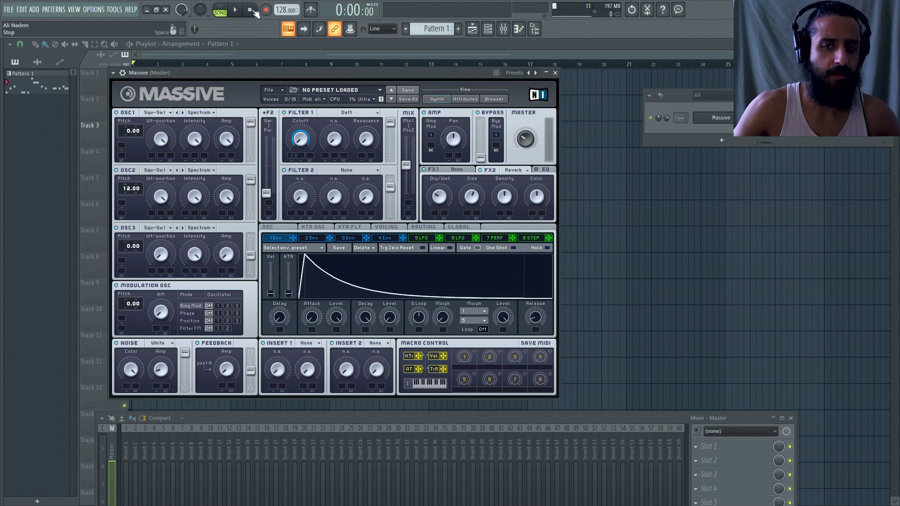
drag(471, 197, 476, 234)
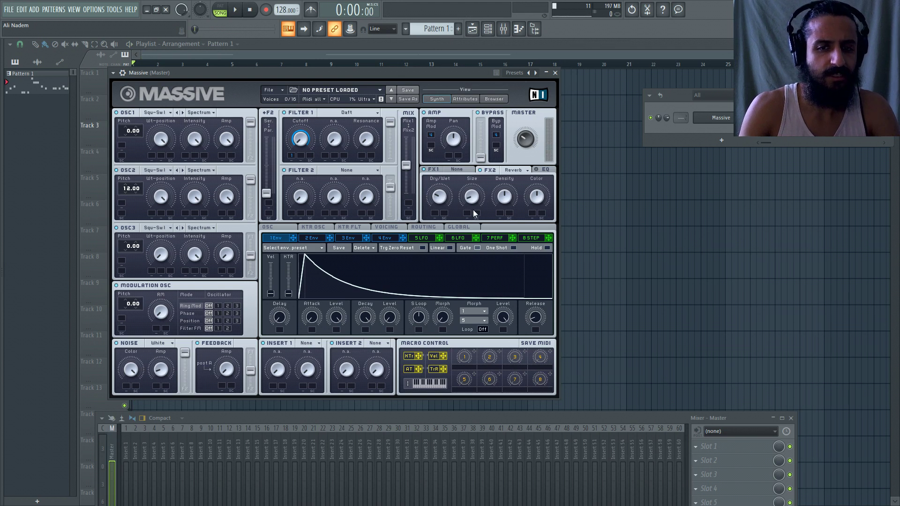
drag(471, 198, 476, 211)
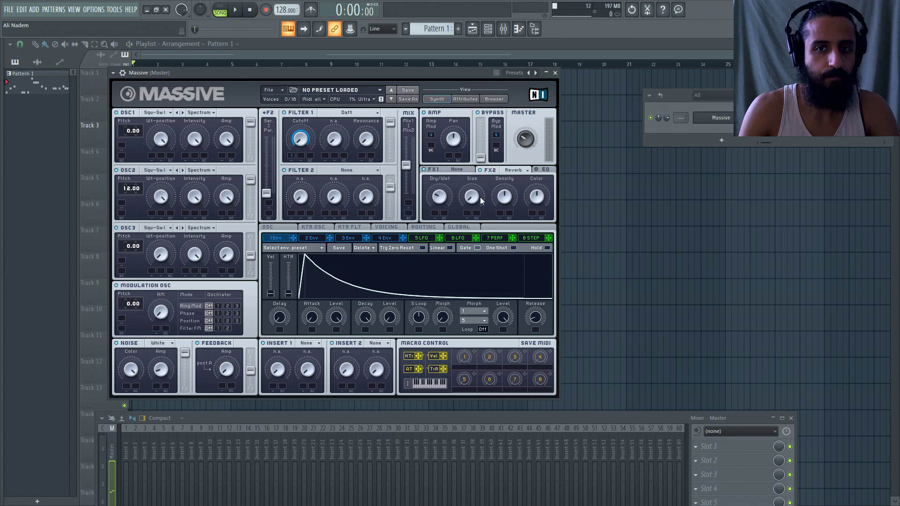
drag(472, 199, 474, 192)
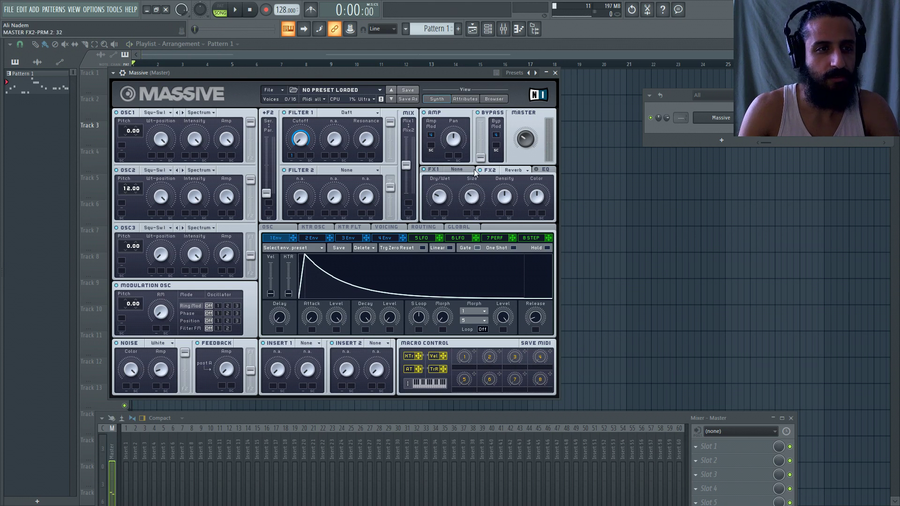
key(space)
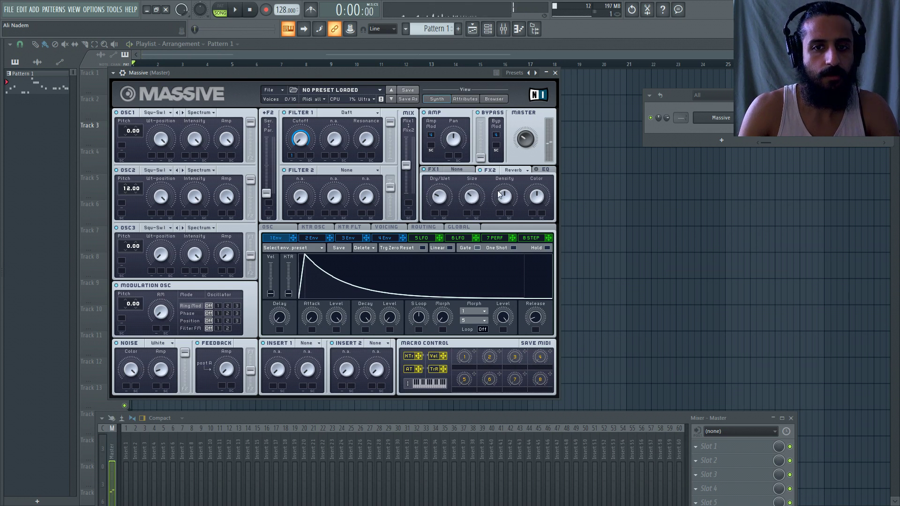
key(space)
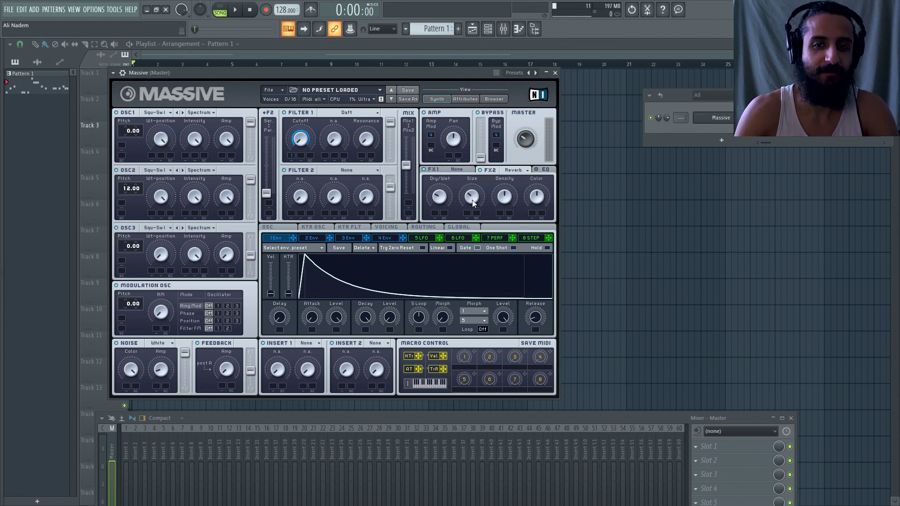
Step: Raise the reverb's Size to maximum and lower its Dry/Wet to 4
drag(471, 199, 476, 184)
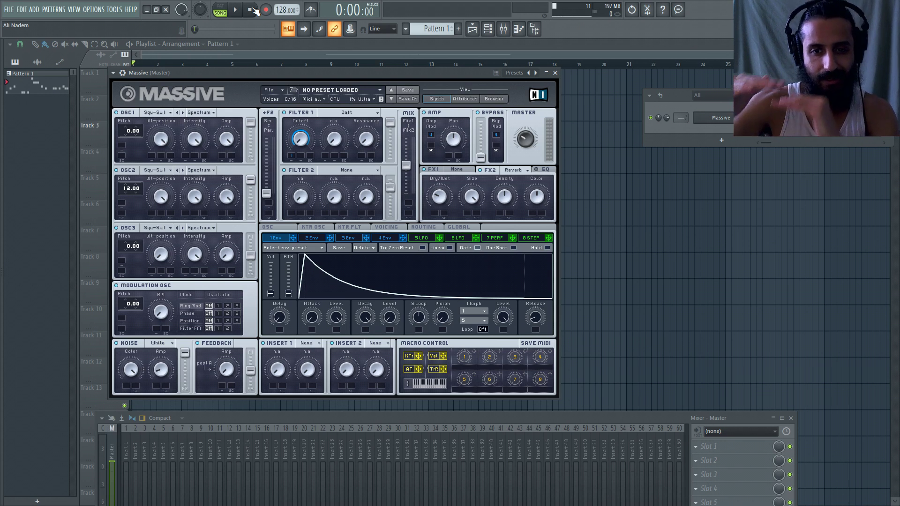
click(440, 197)
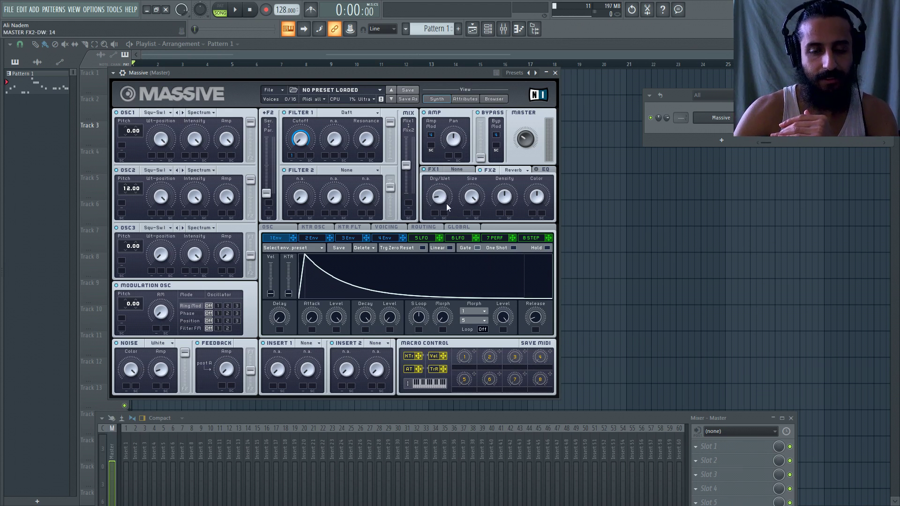
drag(448, 186, 451, 204)
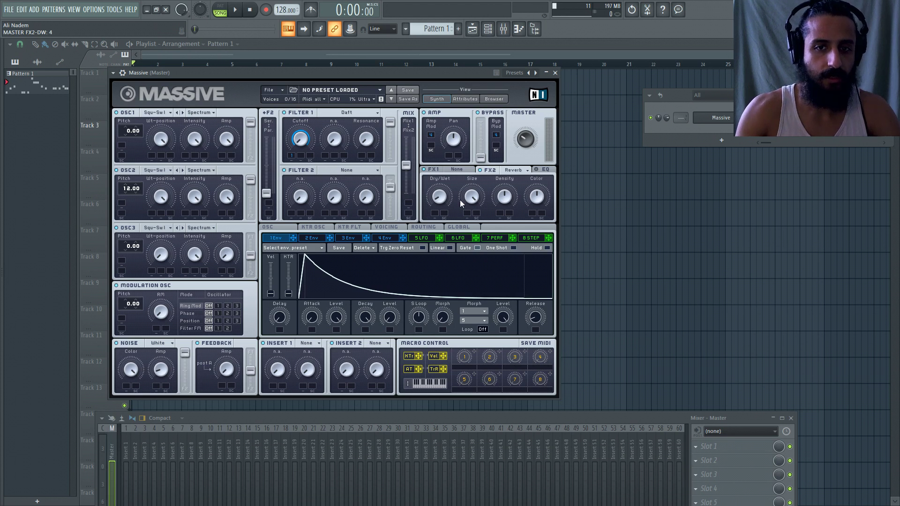
Step: Lower the reverb's Size to 61 and raise its Dry/Wet while auditioning the pattern
drag(460, 199, 475, 208)
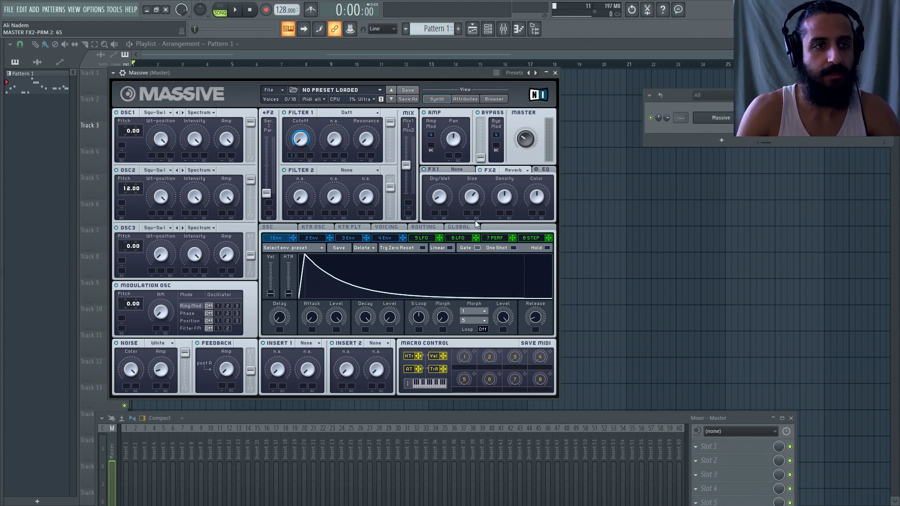
click(440, 195)
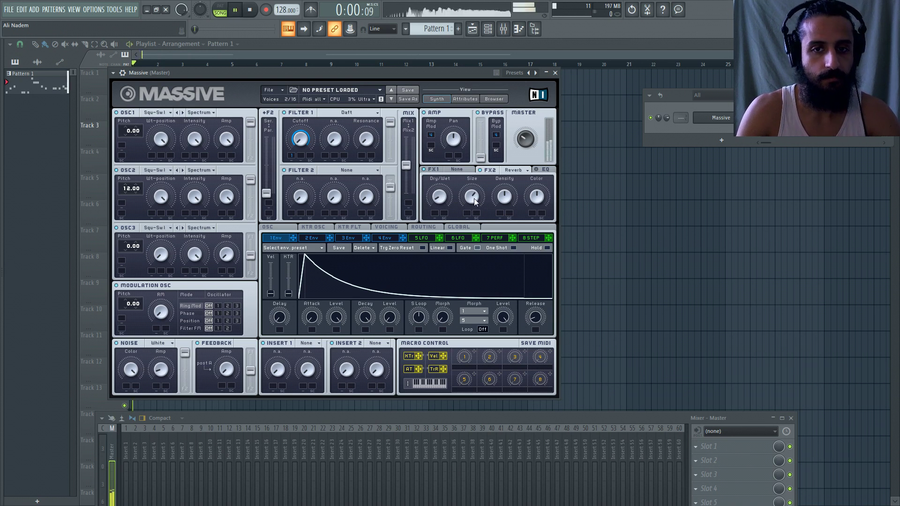
drag(443, 196, 442, 186)
click(470, 200)
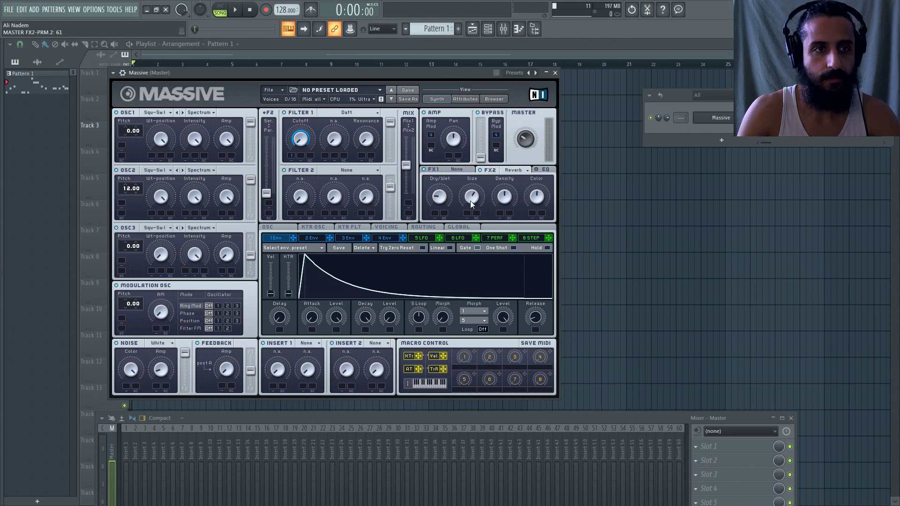
Step: Set the reverb's Size to 32 and play the pattern to hear the smaller room
key(space)
drag(471, 208, 478, 190)
key(space)
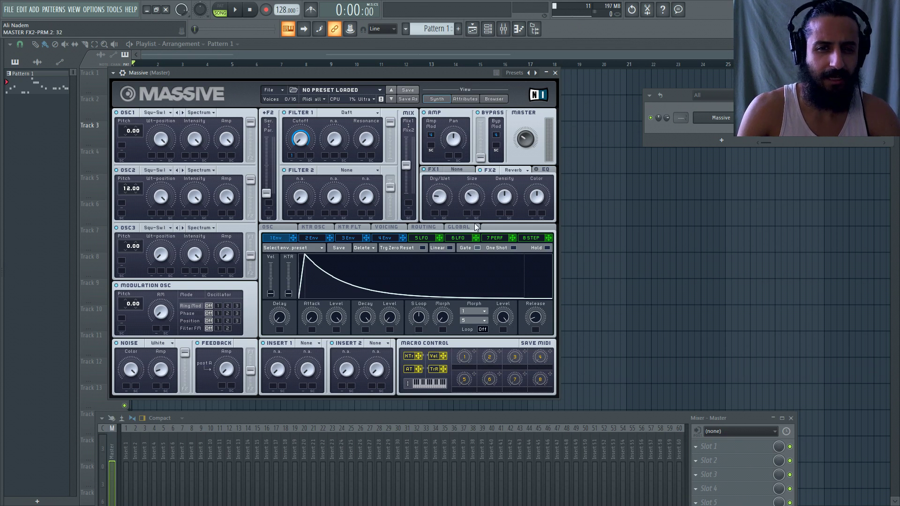
key(space)
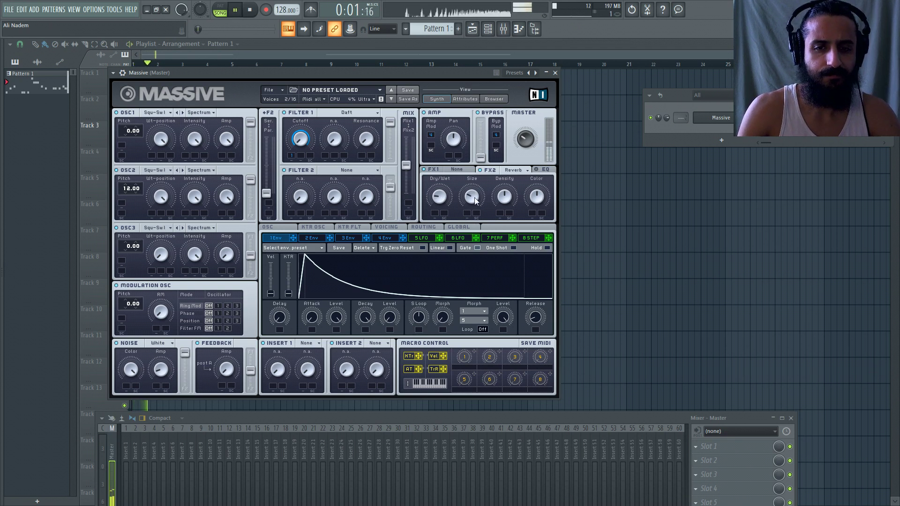
key(space)
Step: Set the reverb's Size to 65 and play the pattern to hear the larger room
scroll(475, 200, down, 5)
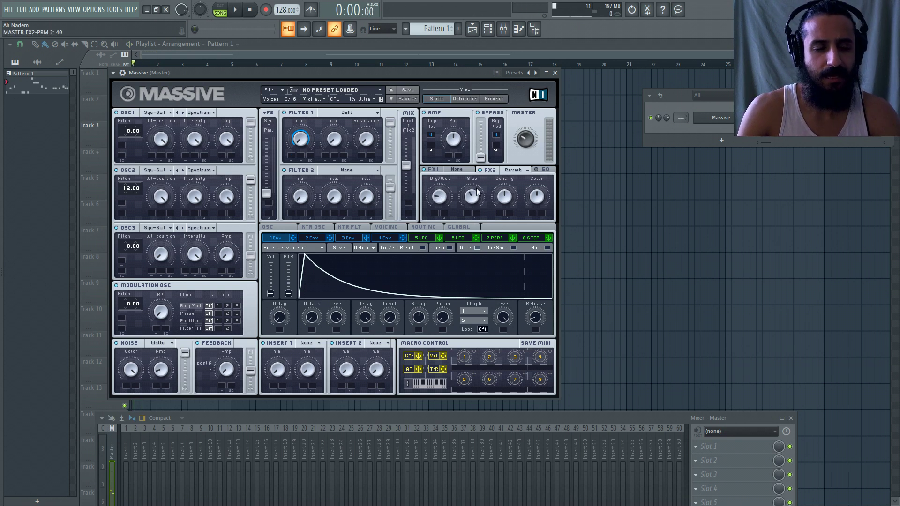
scroll(476, 178, down, 3)
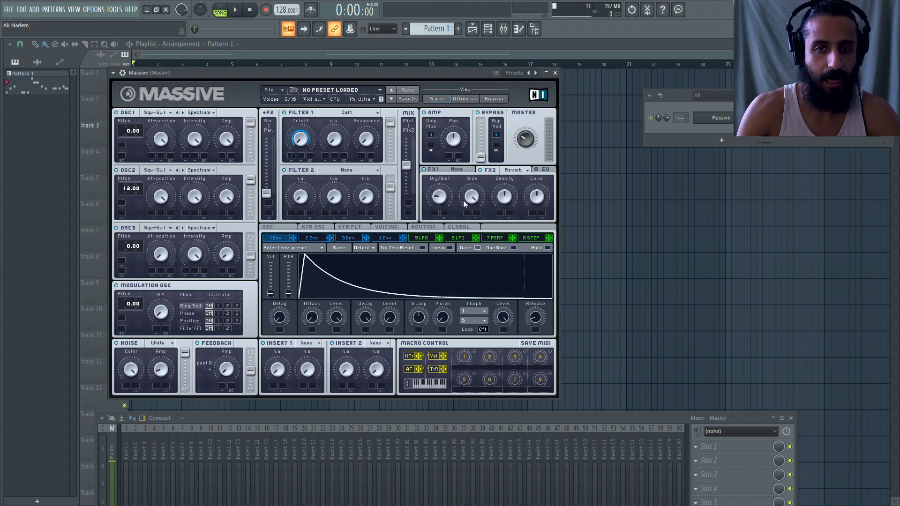
scroll(474, 206, down, 1)
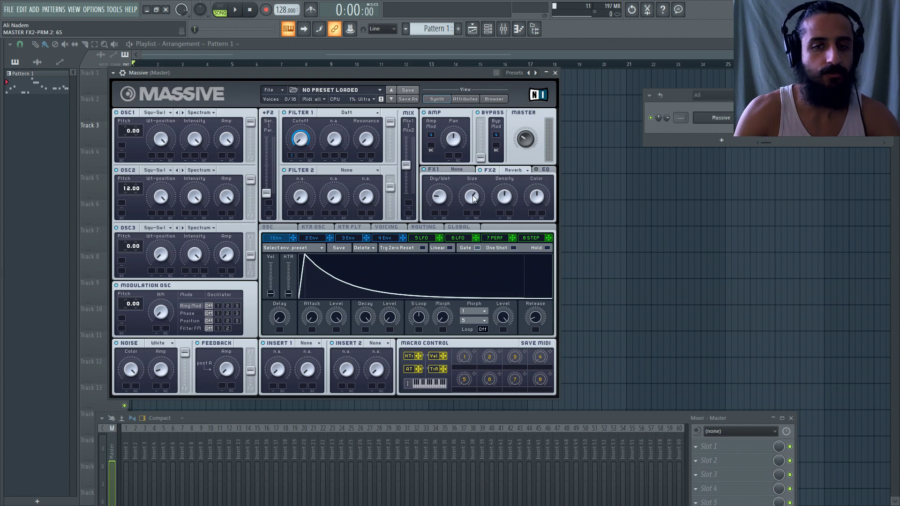
key(space)
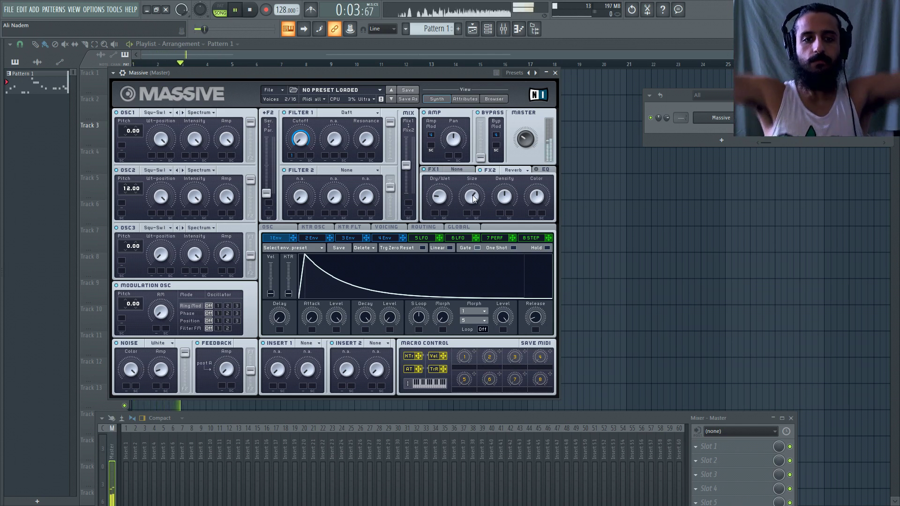
key(space)
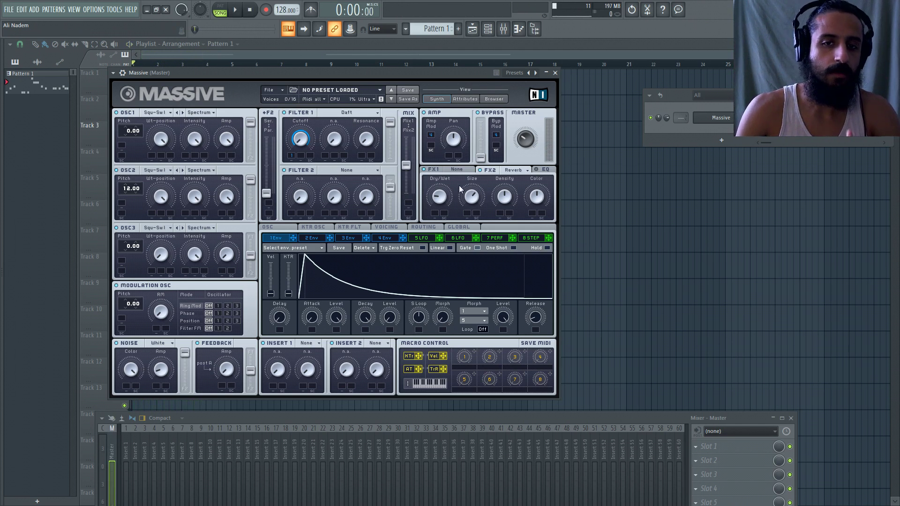
Step: Lower the reverb's Dry/Wet to 0, then bring it up to about 18 during playback and stop
drag(441, 198, 445, 219)
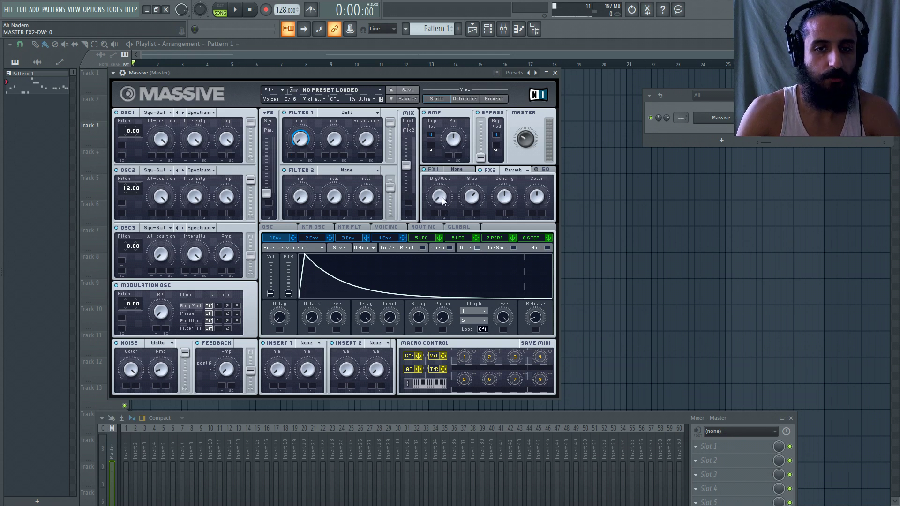
key(space)
drag(442, 197, 438, 183)
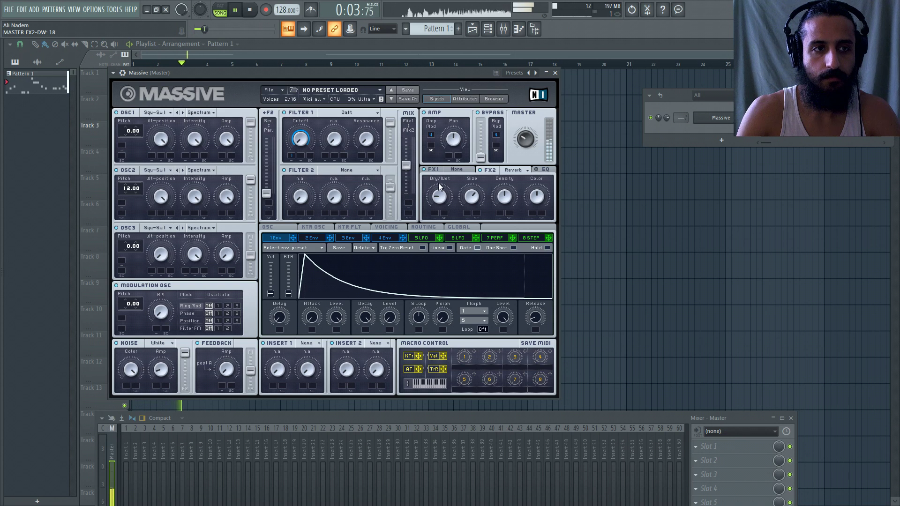
click(250, 10)
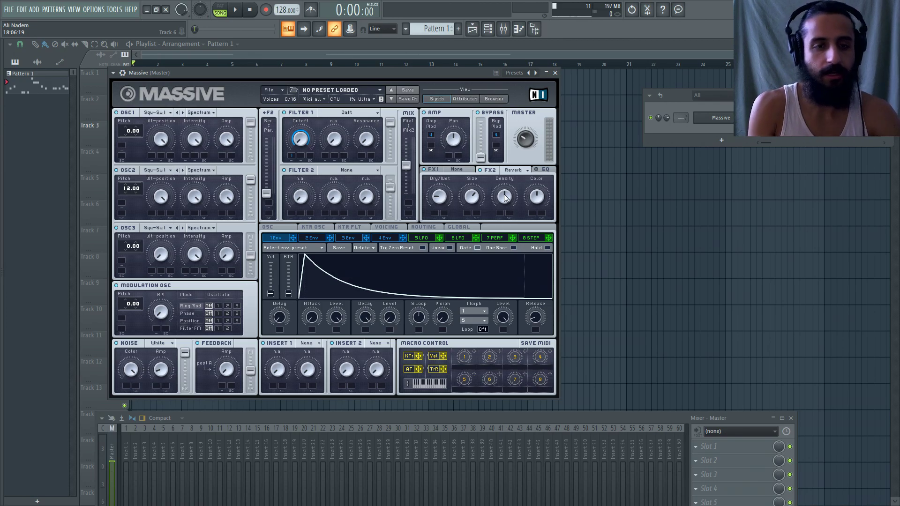
Step: Load FabFilter Pro-Q 2 into the master's first effect slot and add a 24 dB/oct Low Cut band at about 17 Hz
click(697, 446)
click(410, 192)
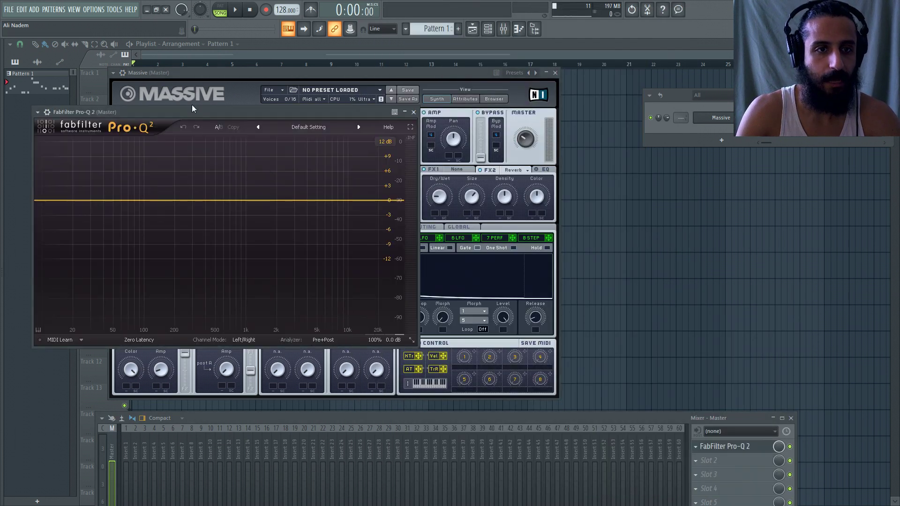
drag(192, 109, 320, 98)
double_click(195, 197)
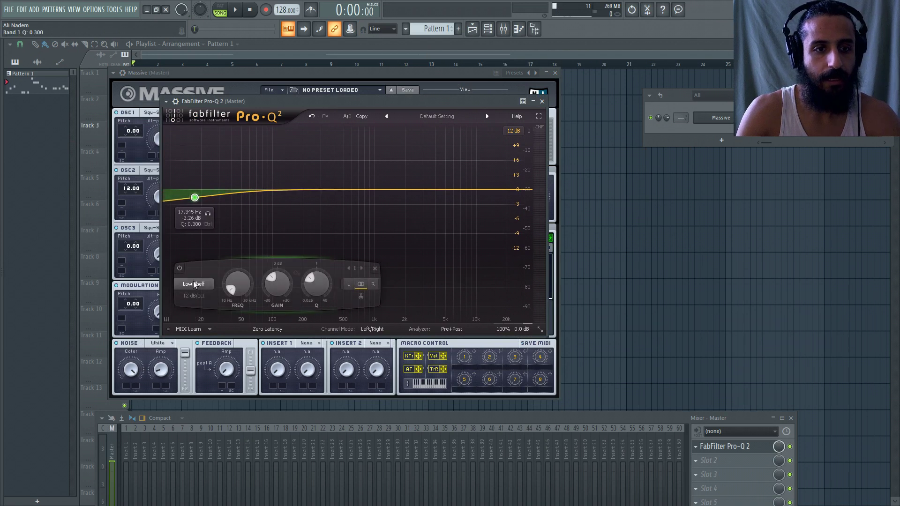
scroll(194, 284, down, 1)
scroll(193, 296, up, 2)
Step: Set the low-cut band's Q to 1
double_click(317, 284)
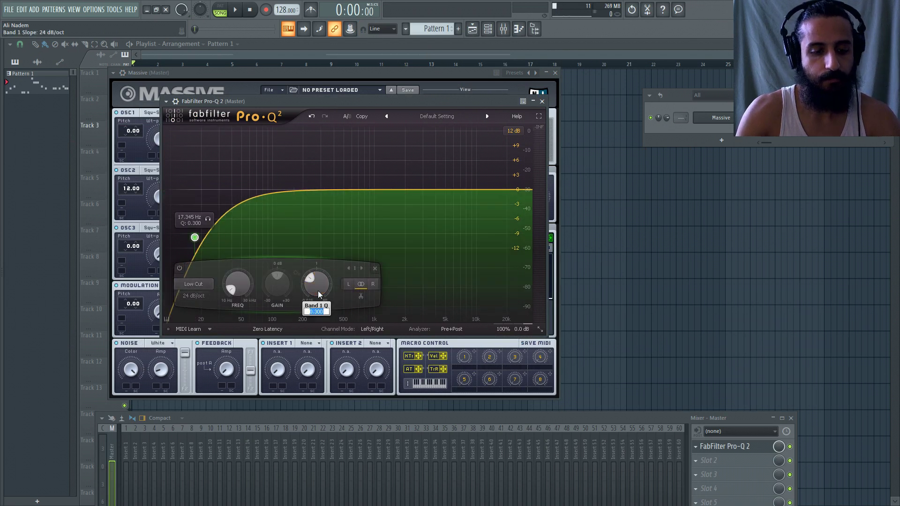
key(BackSpace)
text(1)
key(Return)
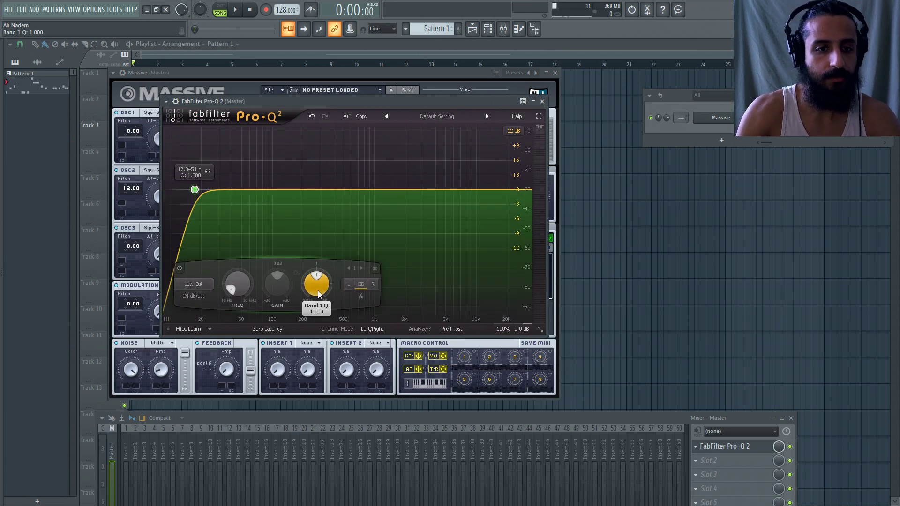
Step: Set the low-cut band's frequency to 150 Hz and sweep it back down to about 89 Hz
scroll(238, 280, down, 3)
scroll(239, 280, up, 3)
double_click(240, 280)
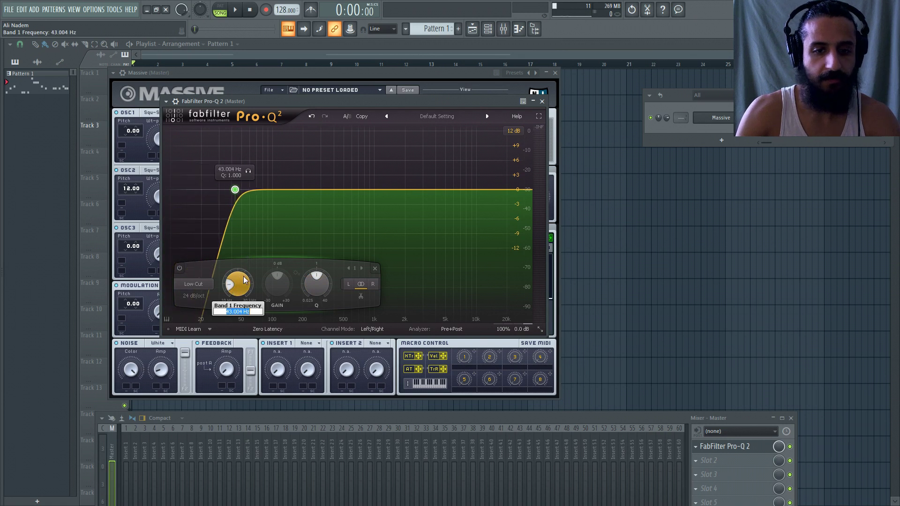
text(150)
key(Return)
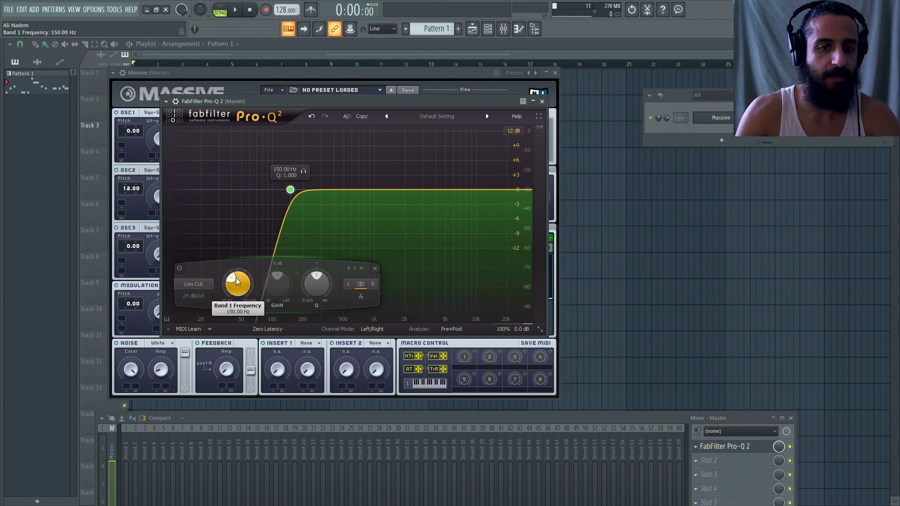
scroll(235, 280, down, 5)
scroll(235, 283, up, 2)
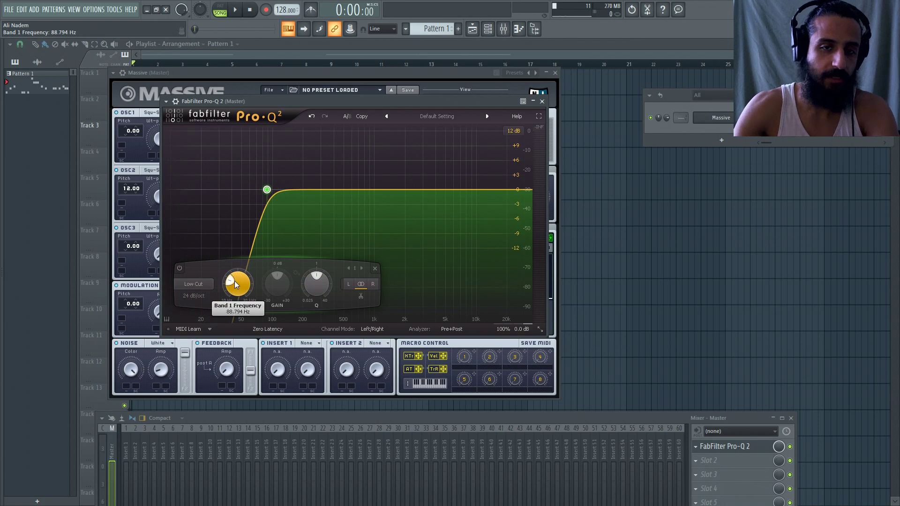
Step: Remove FabFilter Pro-Q 2 from the master's first effect slot
click(696, 447)
mouse_move(710, 295)
click(370, 12)
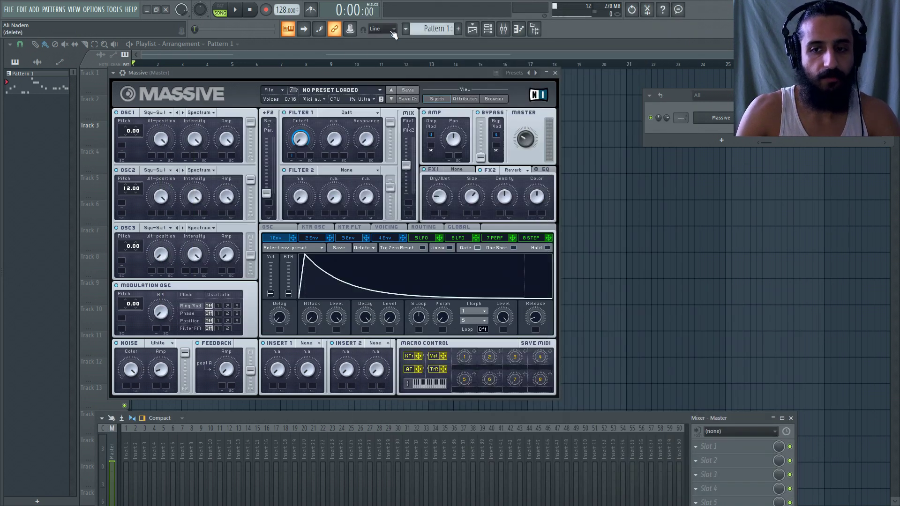
Step: Add Fruity Reeverb to the master's first effect slot, close Massive and move the reverb window below the playlist clips
key(alt+p)
text(ree)
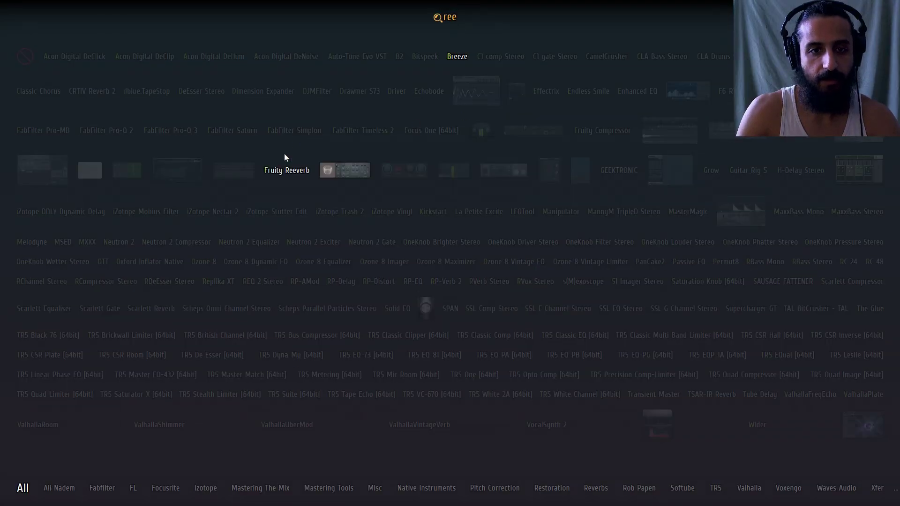
click(288, 171)
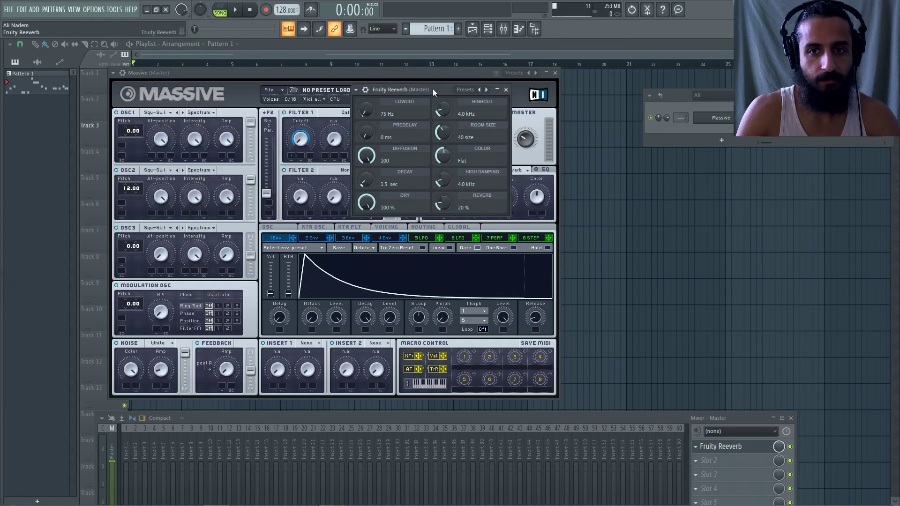
click(554, 73)
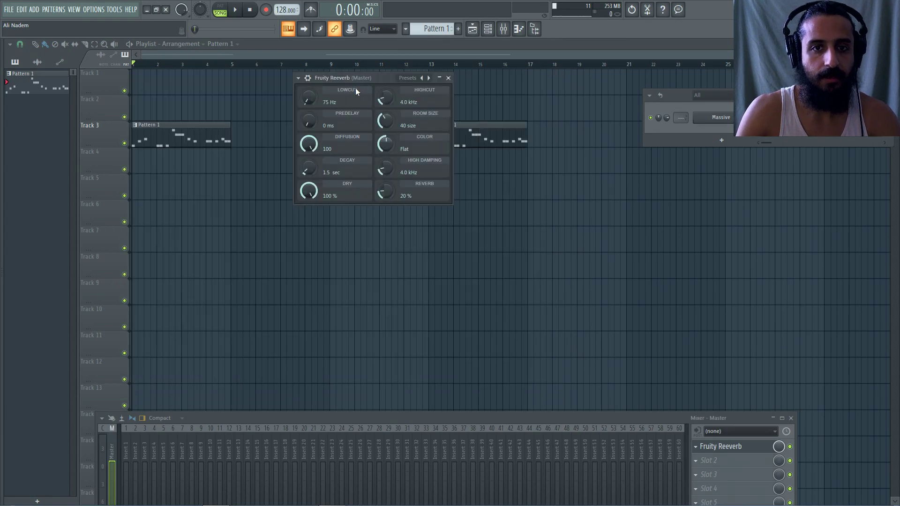
drag(358, 77, 330, 155)
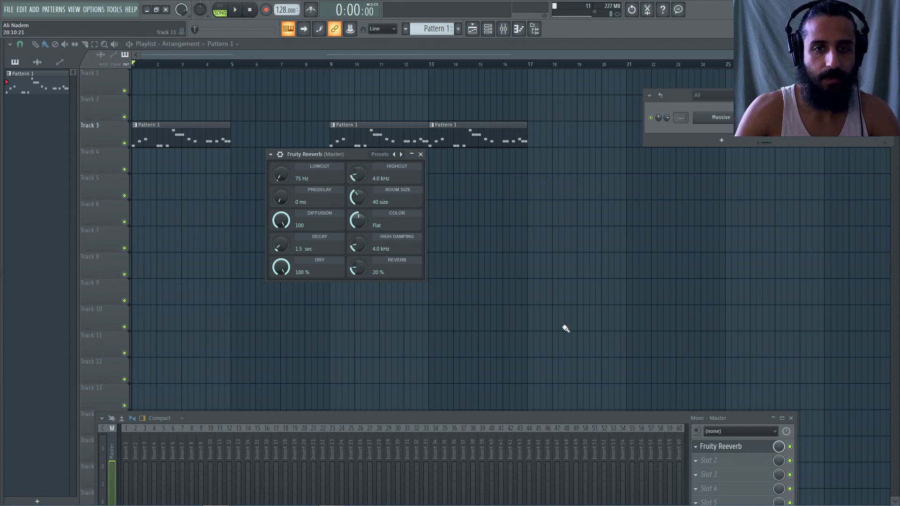
Step: Play the synth pattern with the master's Fruity Reeverb bypassed, and stop playback
key(space)
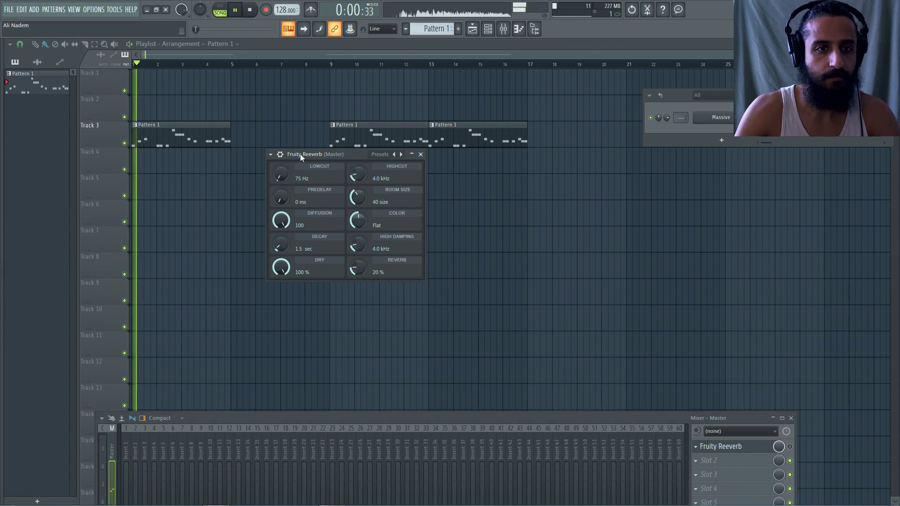
click(251, 9)
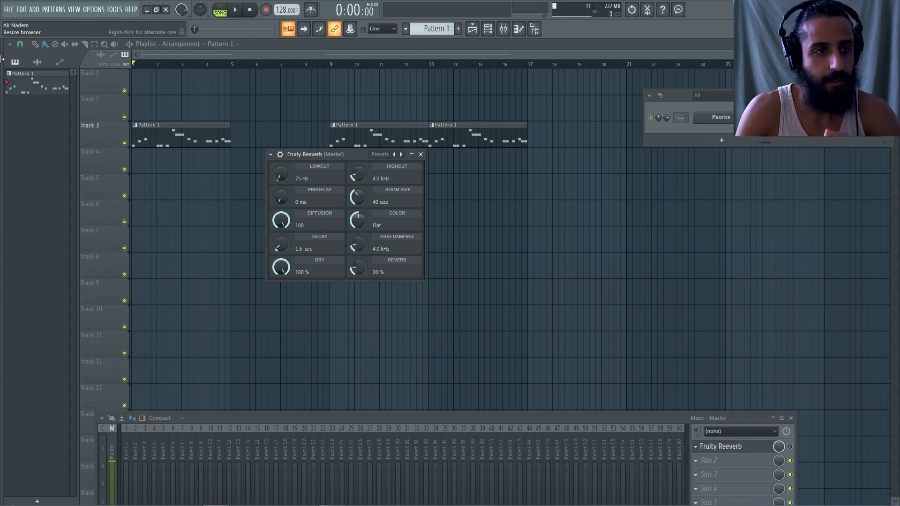
Step: Open the browser for drum samples and set Reverb to 0% in the OJ Tromba Kick's Fruity Reeverb
drag(2, 117, 75, 125)
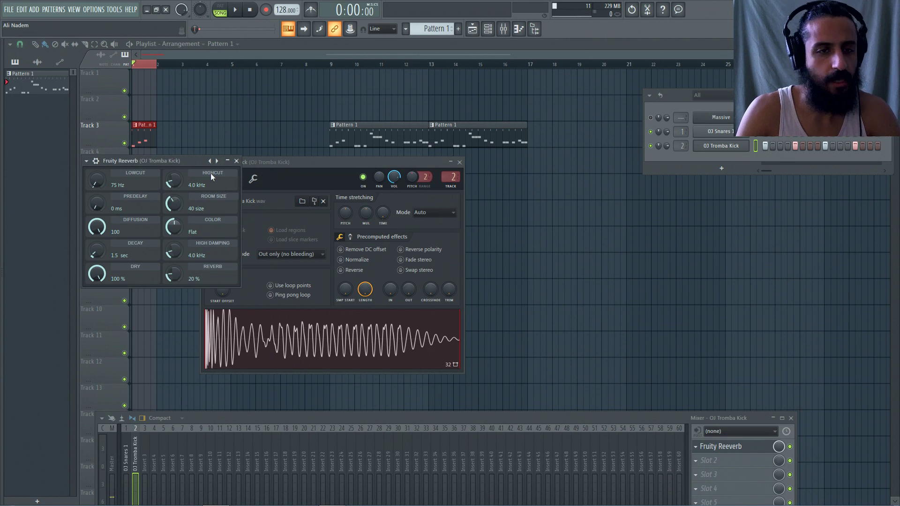
drag(184, 161, 574, 167)
drag(562, 281, 562, 296)
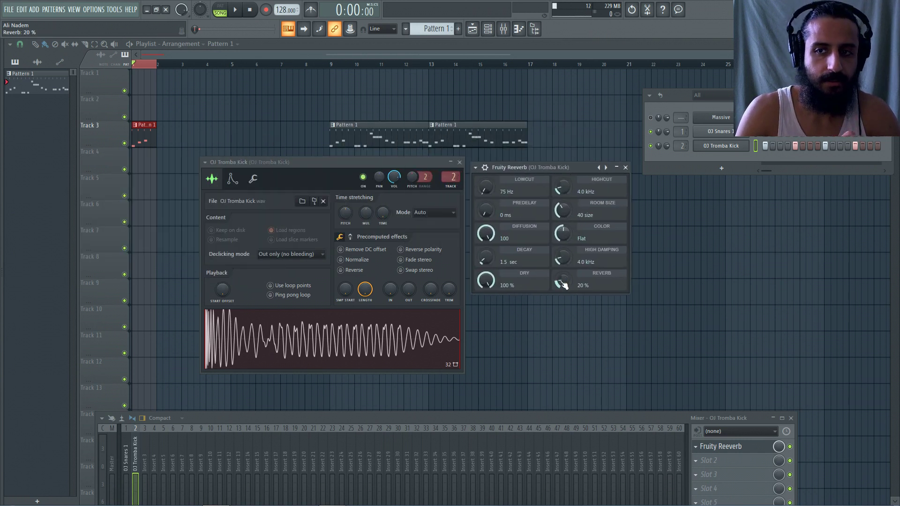
Step: Mute the OJ Tromba Kick channel and play the loop to hear the snare alone
click(656, 146)
key(space)
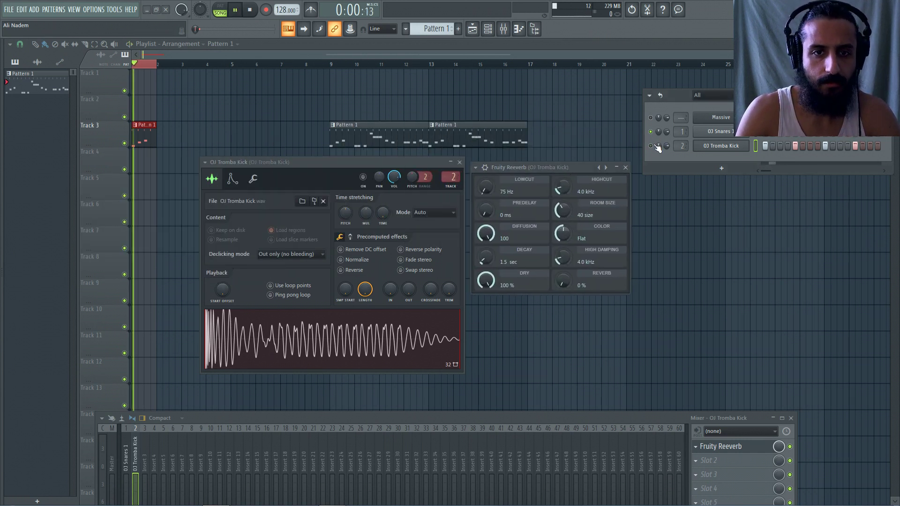
key(space)
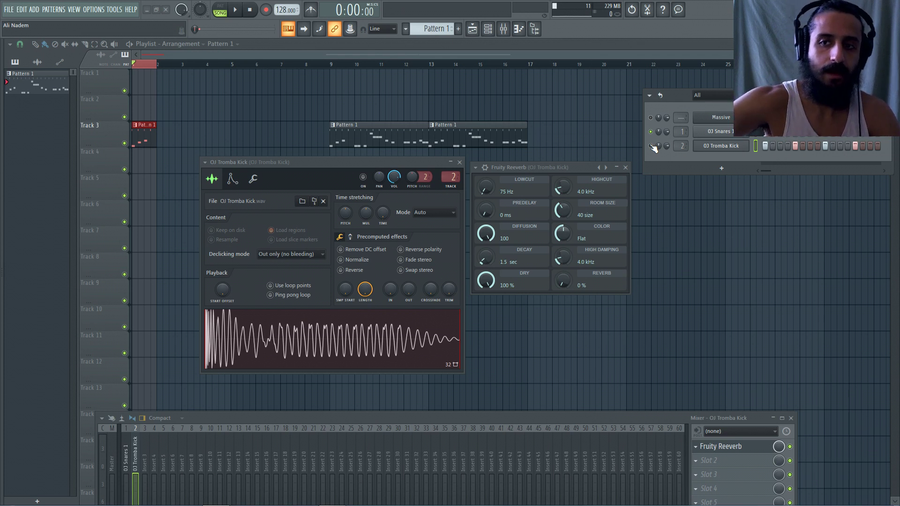
Step: Select OJ Snares 1, add Fruity Reeverb to its mixer track and set Reverb to 0%
click(732, 134)
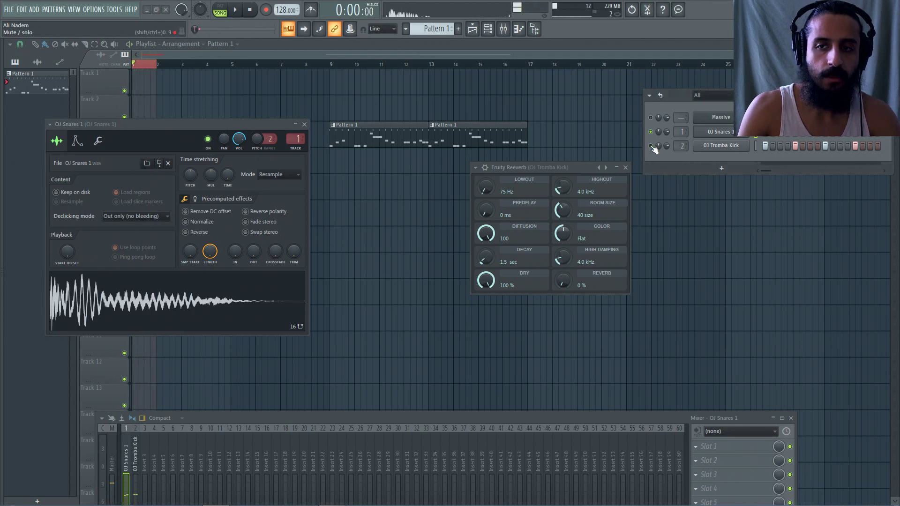
drag(257, 127, 358, 149)
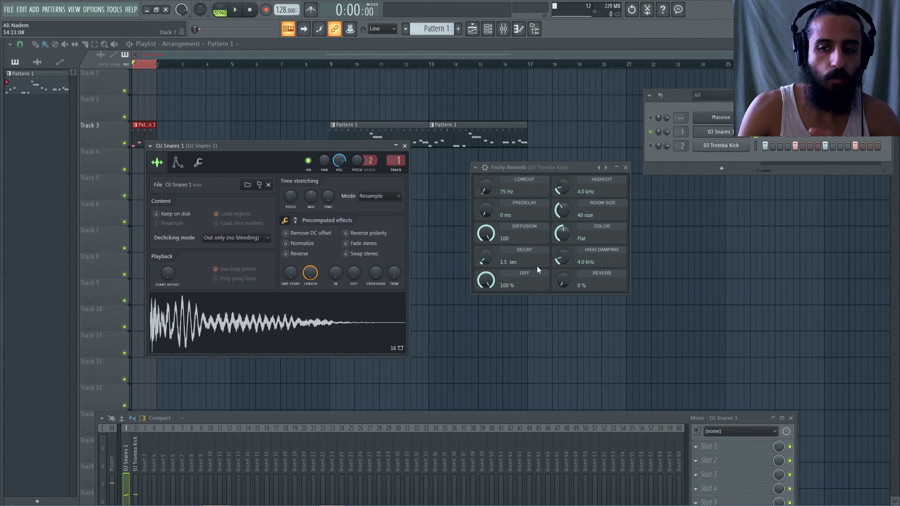
drag(665, 419, 640, 322)
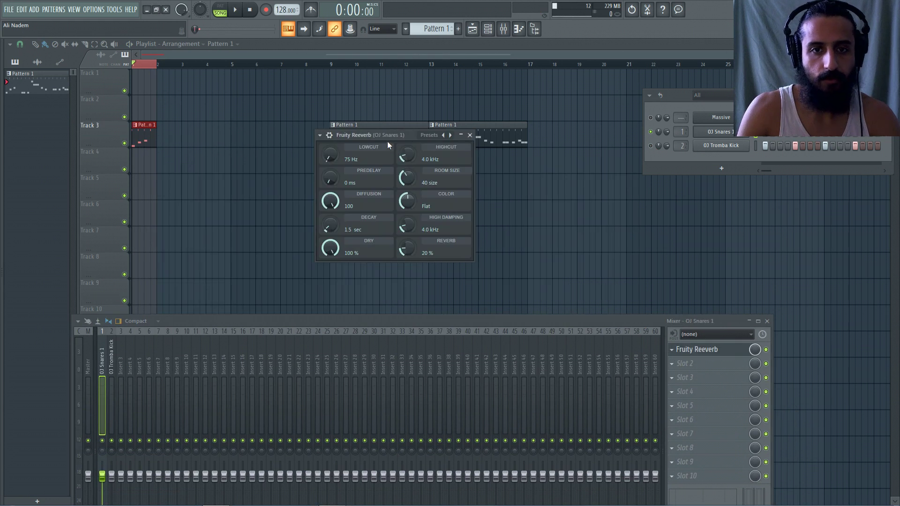
drag(387, 142, 398, 162)
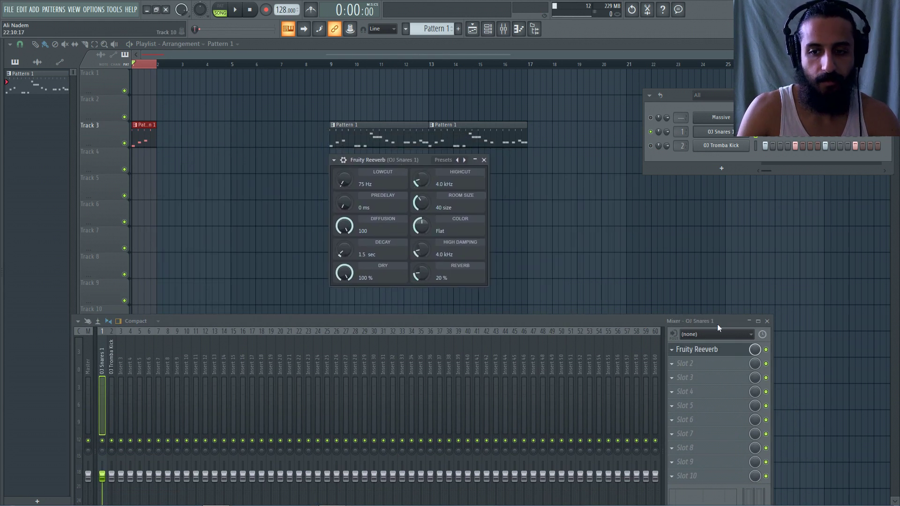
drag(421, 273, 421, 295)
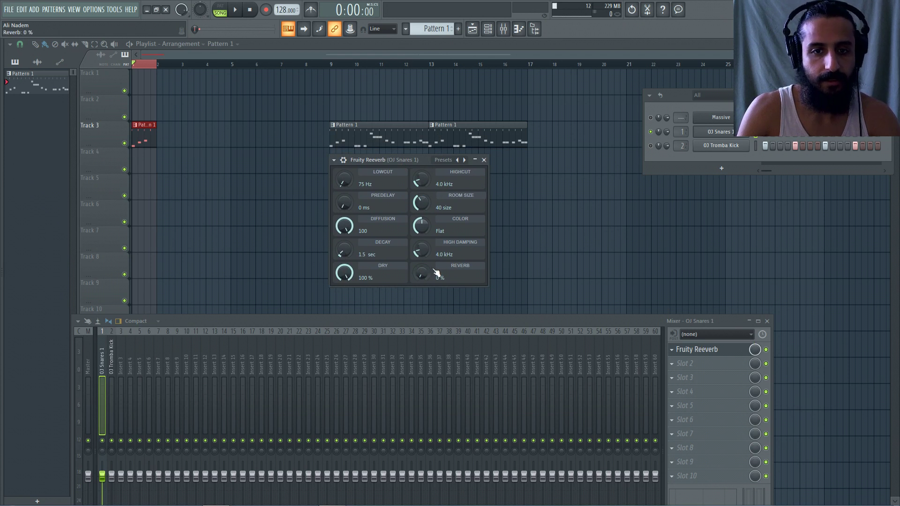
Step: Audition the snare with Decay at 4.8 sec and Reverb at 10%, and shorten Decay to 0.8 sec before stopping
mouse_move(343, 249)
mouse_down()
mouse_move(344, 234)
mouse_move(343, 246)
mouse_up()
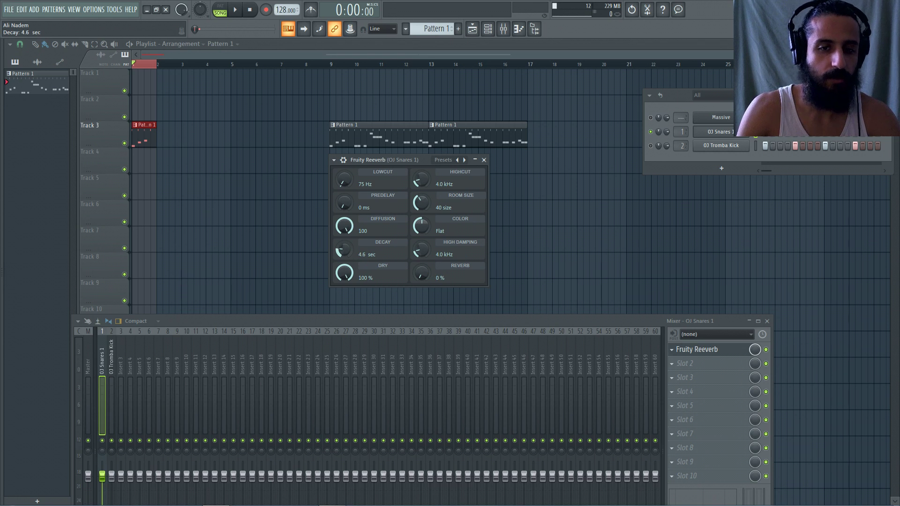
key(space)
drag(421, 277, 418, 275)
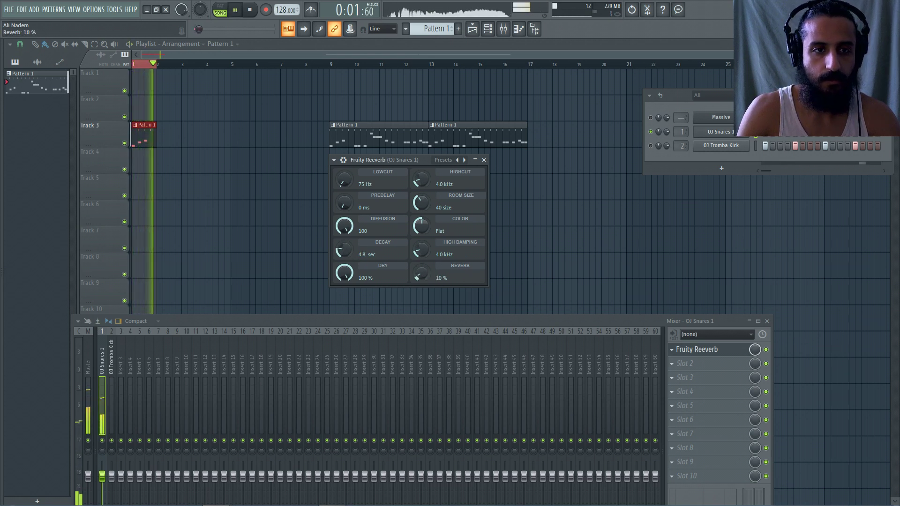
drag(343, 248, 344, 268)
key(space)
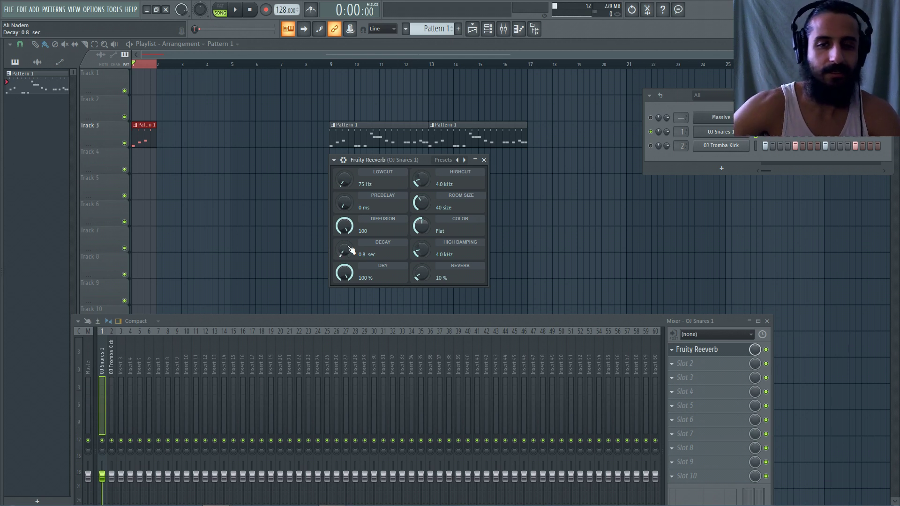
Step: Reset the snare's Reverb to 0%, set Decay to 1.1 sec and bring Reverb up to about 4% during playback
scroll(421, 274, down, 2)
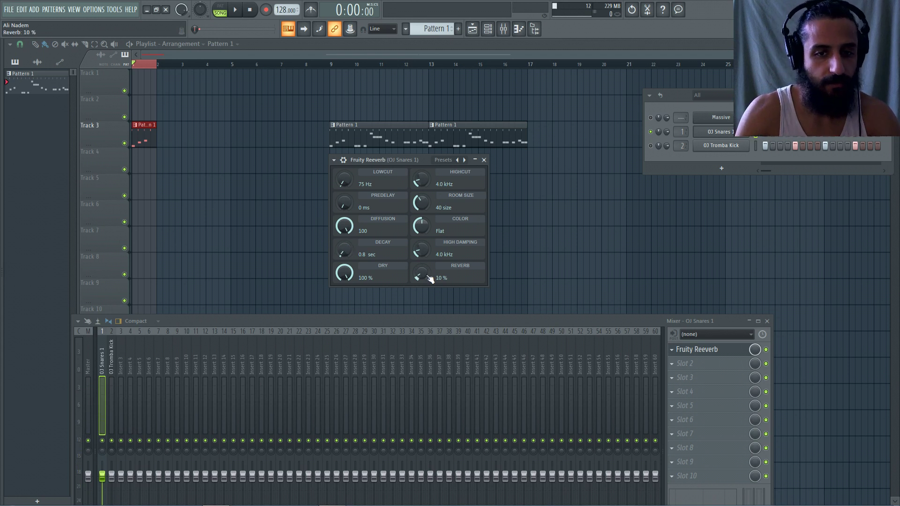
scroll(344, 250, up, 1)
scroll(345, 252, up, 2)
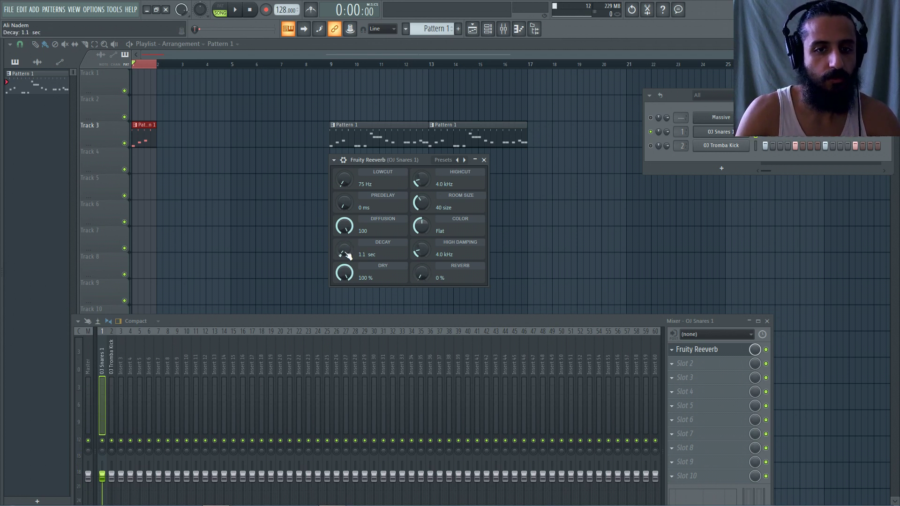
scroll(422, 274, up, 1)
key(space)
scroll(421, 274, up, 3)
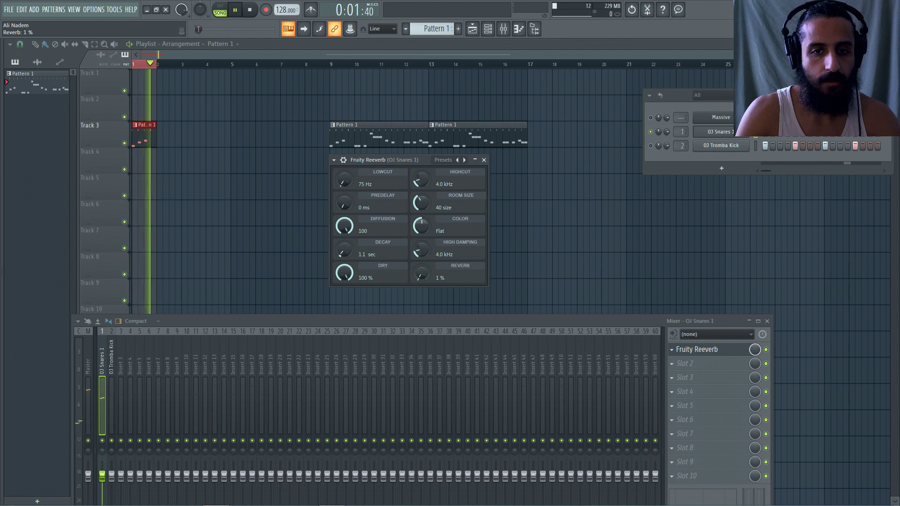
Step: Shorten the snare reverb's Decay to 0.3 sec and set Reverb to 5% during playback
scroll(344, 249, down, 6)
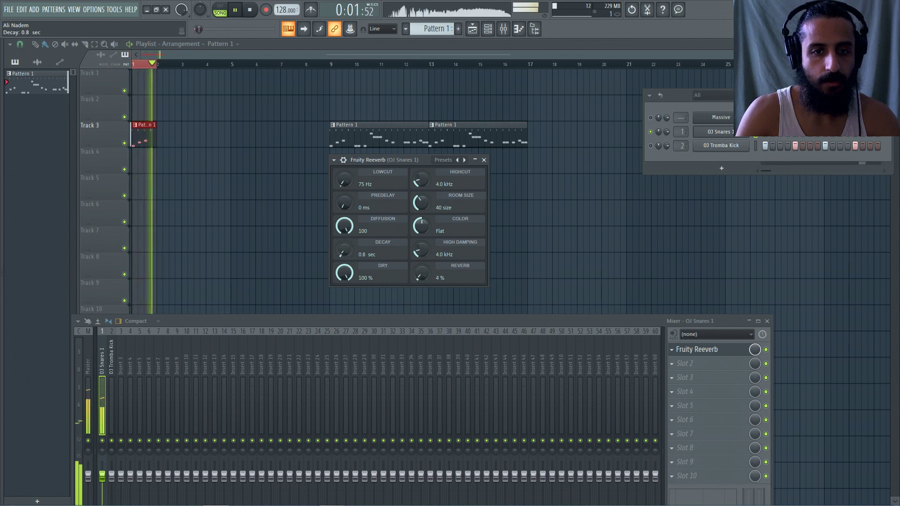
scroll(344, 250, down, 2)
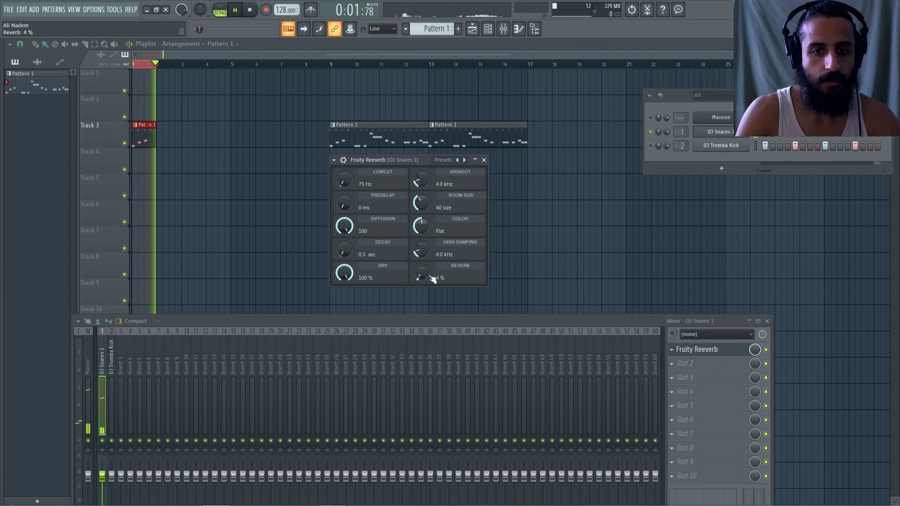
scroll(420, 274, up, 1)
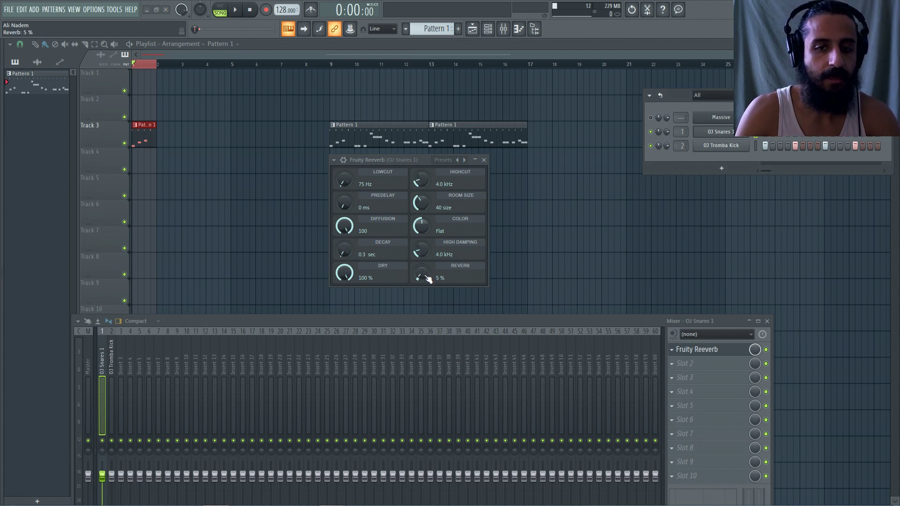
Step: Reset the snare's Reverb to 0% and raise it to 2% during playback
drag(426, 277, 426, 282)
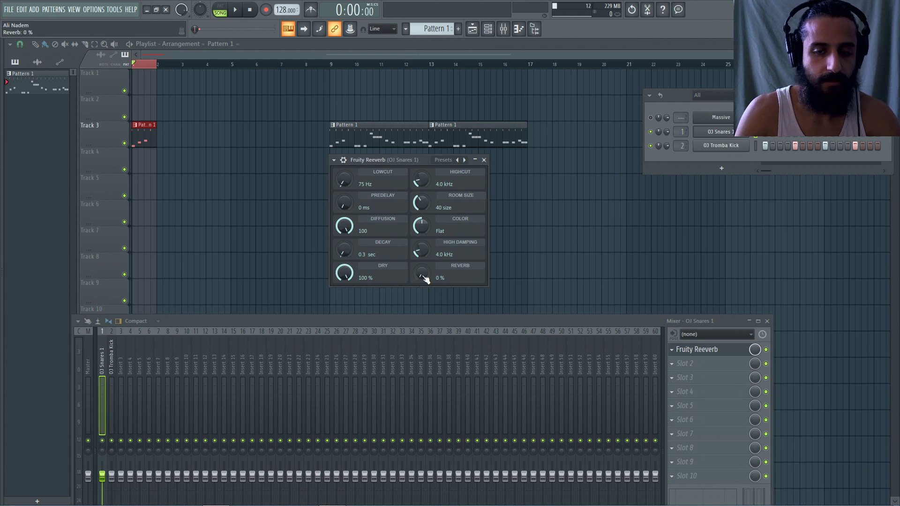
key(space)
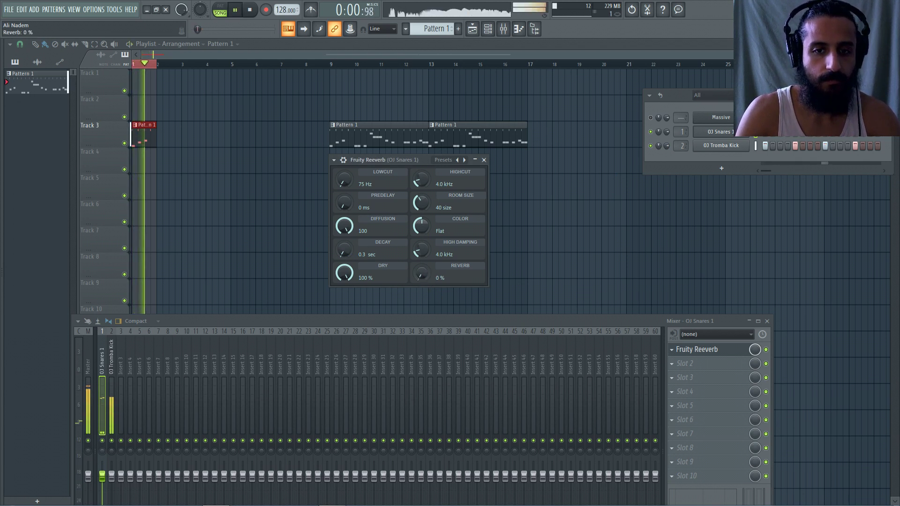
drag(422, 276, 421, 274)
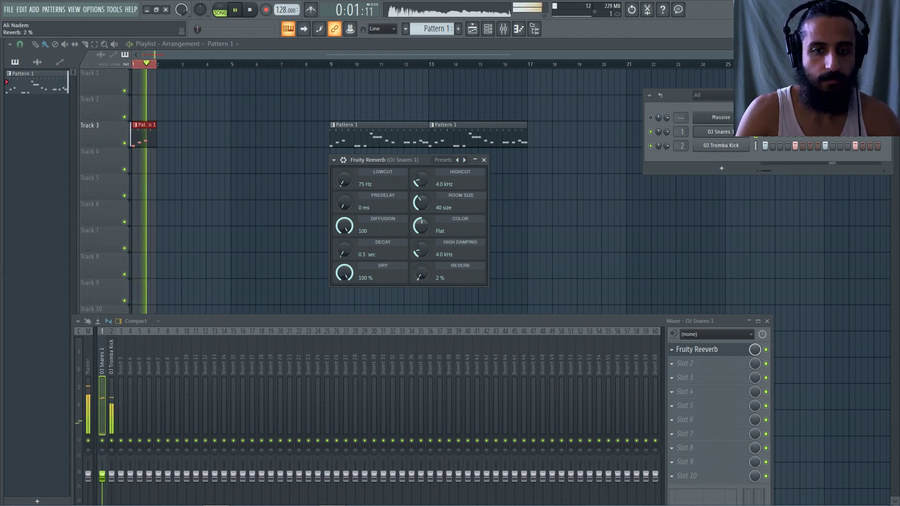
key(space)
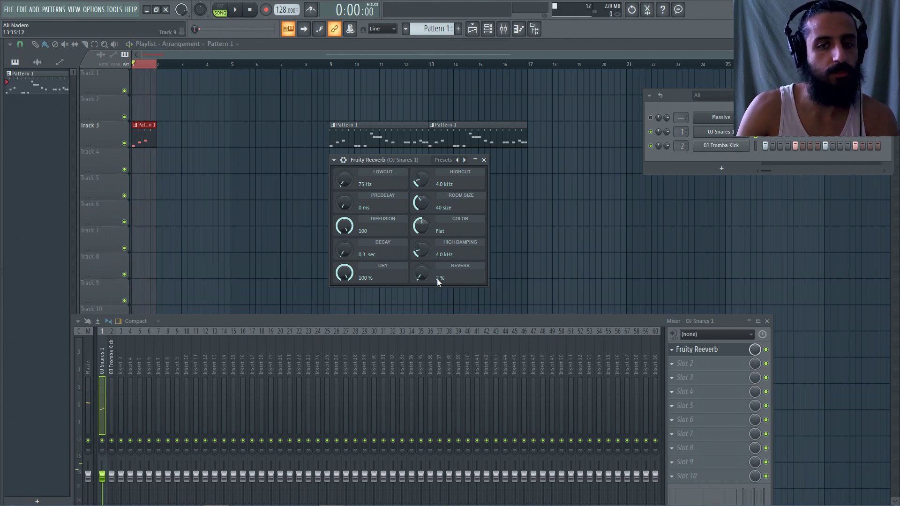
Step: Audition the drum loop with the snare's Reverb at 2%
key(space)
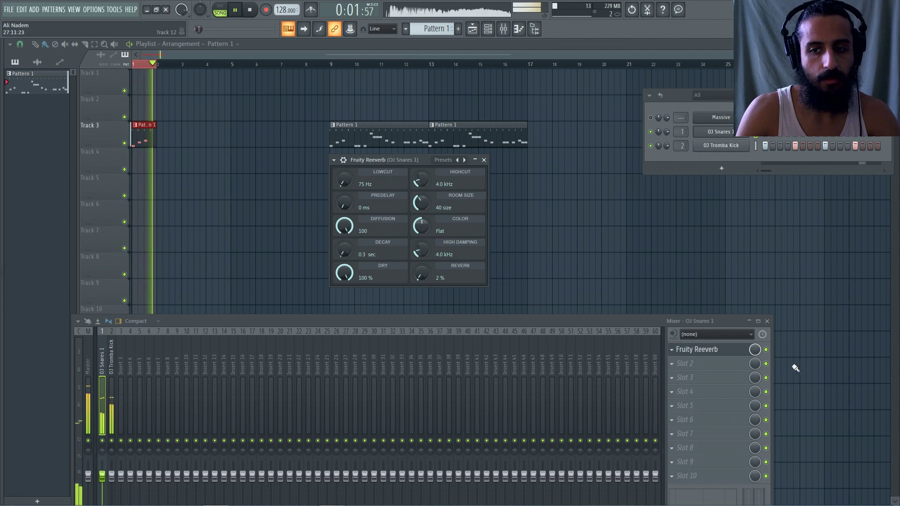
key(space)
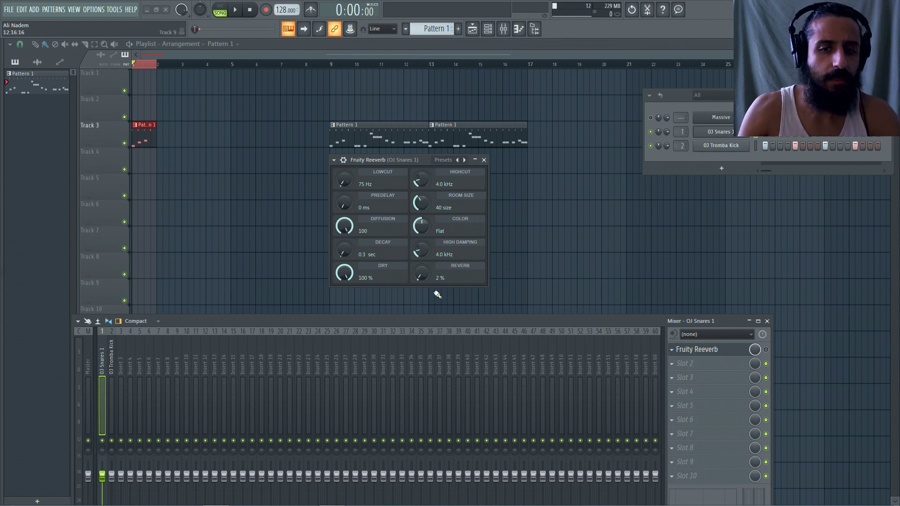
mouse_move(421, 274)
mouse_down()
mouse_move(421, 261)
mouse_move(421, 278)
mouse_up()
key(space)
key(space)
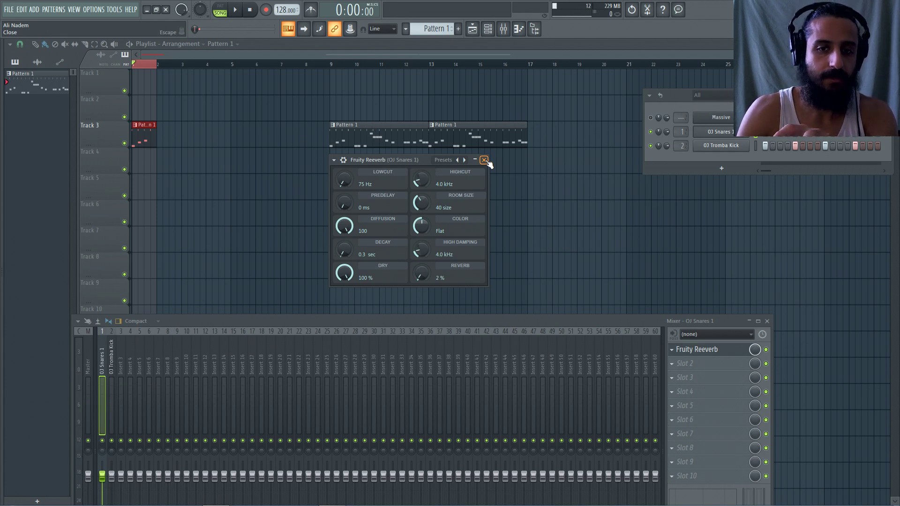
Step: Turn off the snare reverb's Low Cut and load FabFilter Pro-Q 2 in the second effect slot
drag(345, 180, 345, 188)
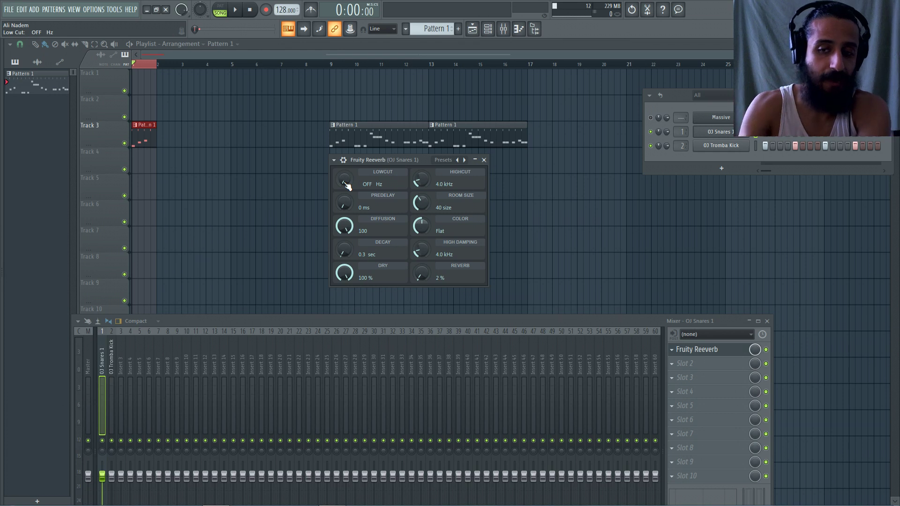
click(675, 364)
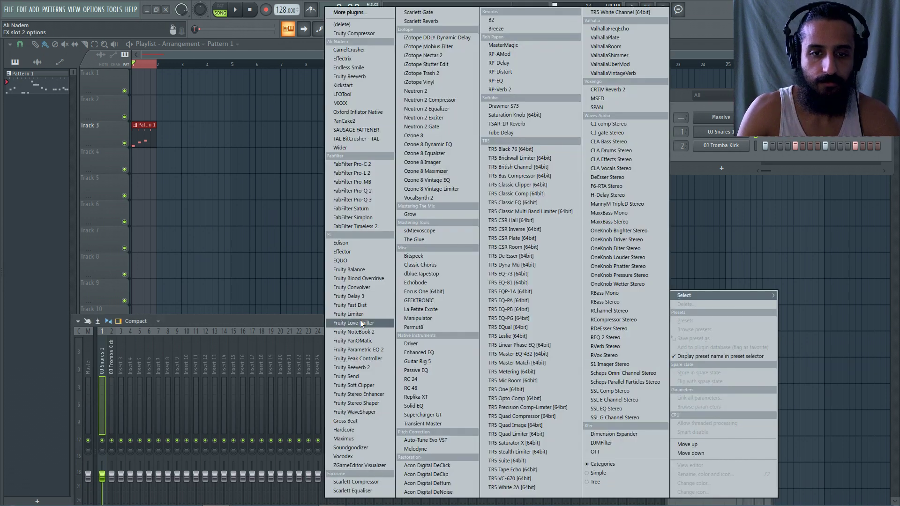
click(352, 191)
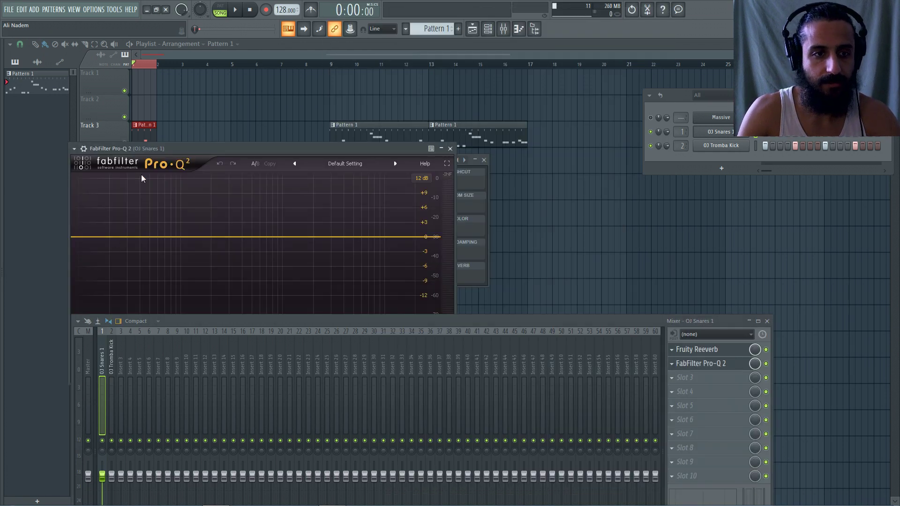
Step: Create a Low Cut band at 120 Hz in Pro-Q 2 and move the EQ above Fruity Reeverb in the effect chain
click(214, 169)
drag(207, 171, 263, 222)
scroll(200, 270, up, 2)
double_click(319, 262)
double_click(243, 257)
text(12)
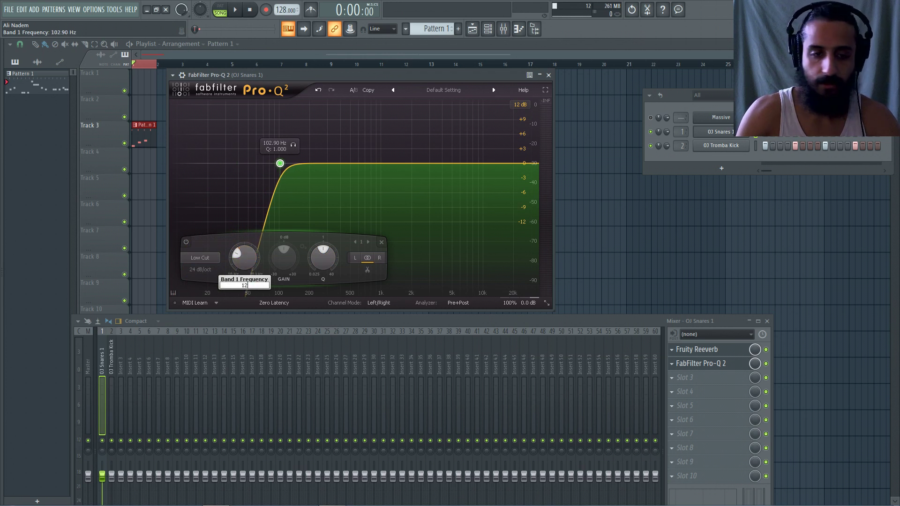
text(0)
key(Return)
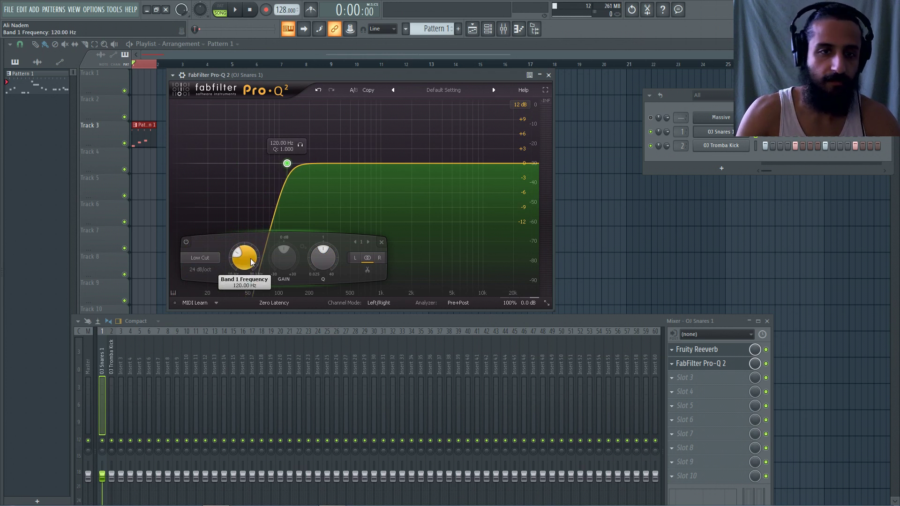
click(674, 367)
click(708, 452)
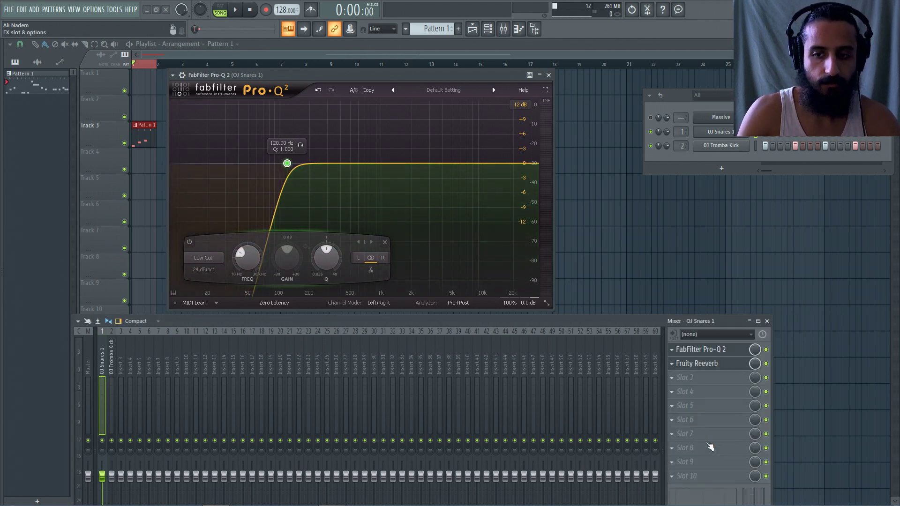
Step: Reopen Fruity Reeverb on the snare track and set its Low Cut to 133 Hz
click(710, 350)
click(703, 365)
click(702, 365)
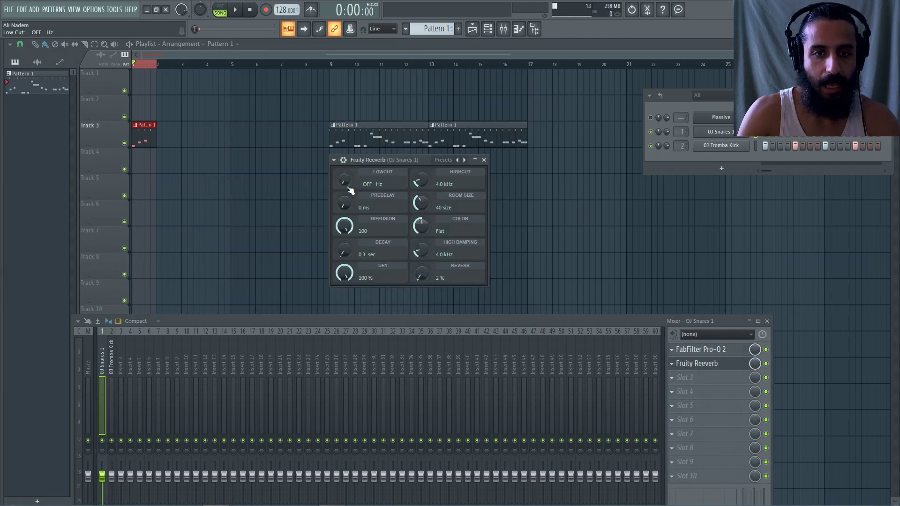
drag(350, 190, 350, 177)
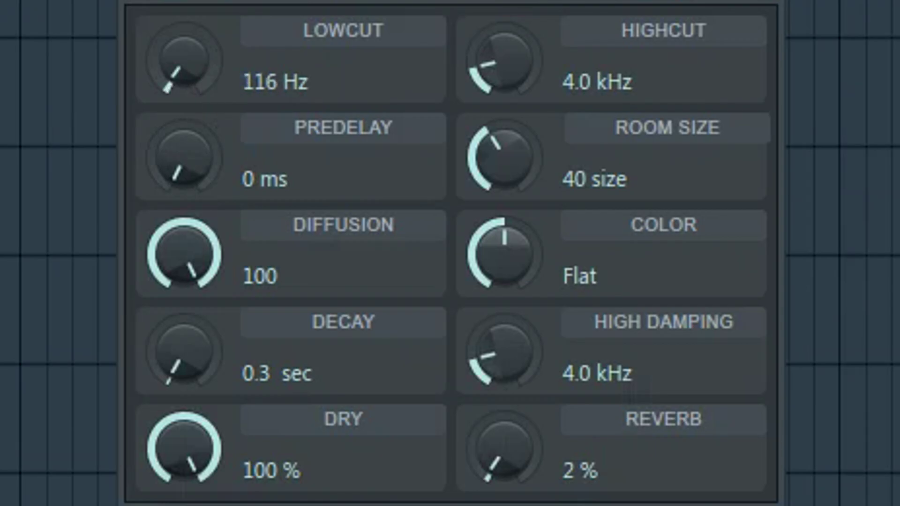
drag(184, 61, 184, 58)
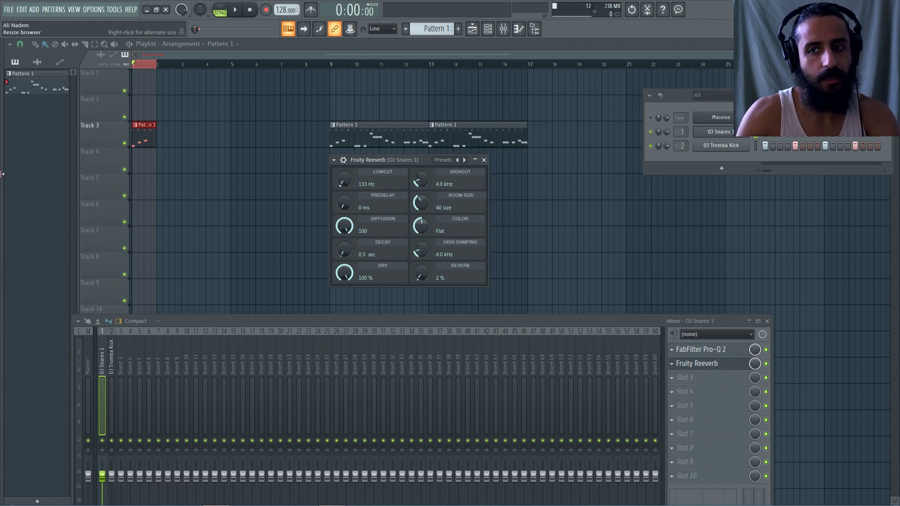
Step: Open Massive with its FX2 Reverb settings and route the synth to mixer track 3
click(718, 118)
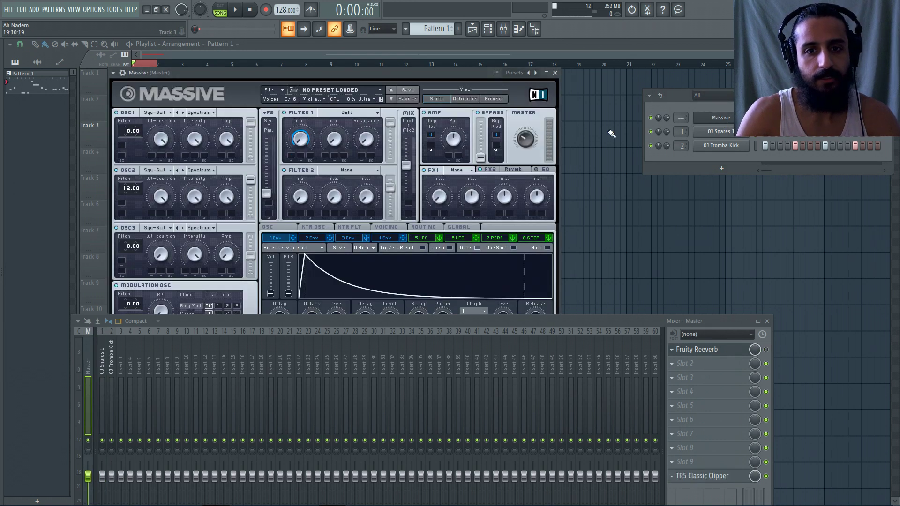
click(512, 168)
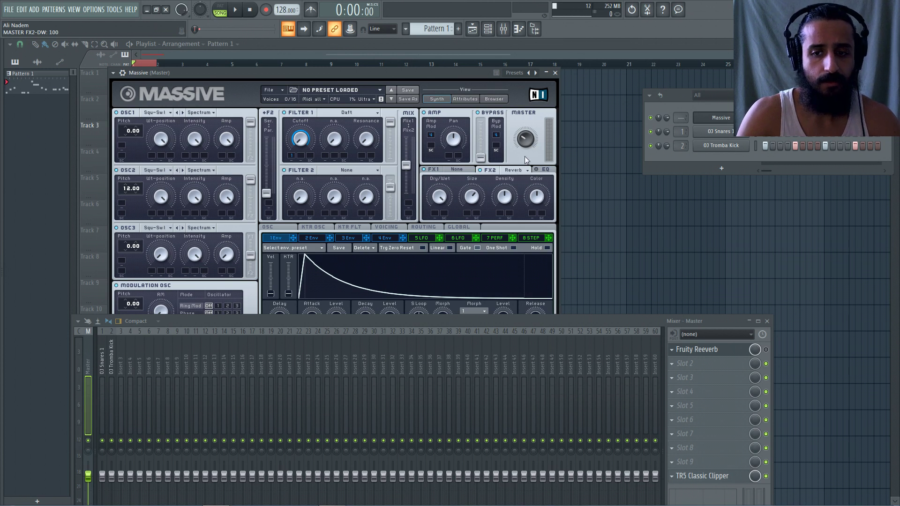
click(124, 73)
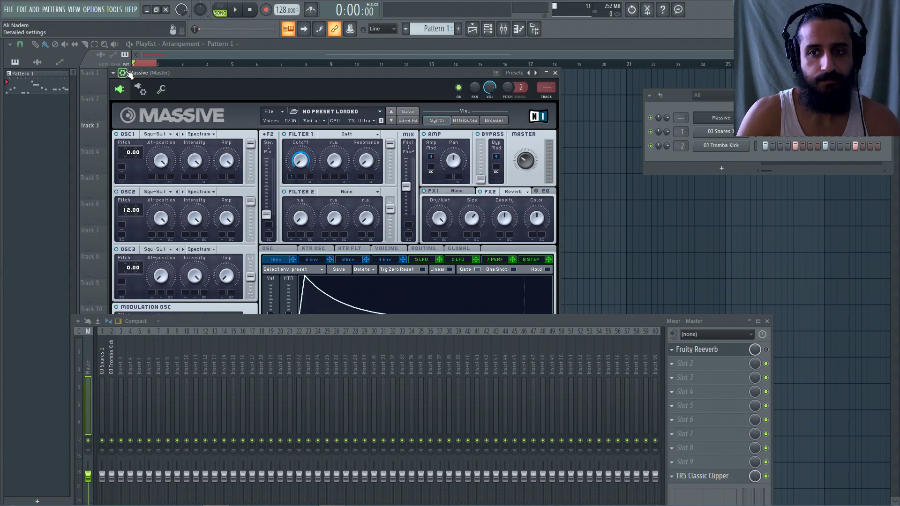
key(ctrl+l)
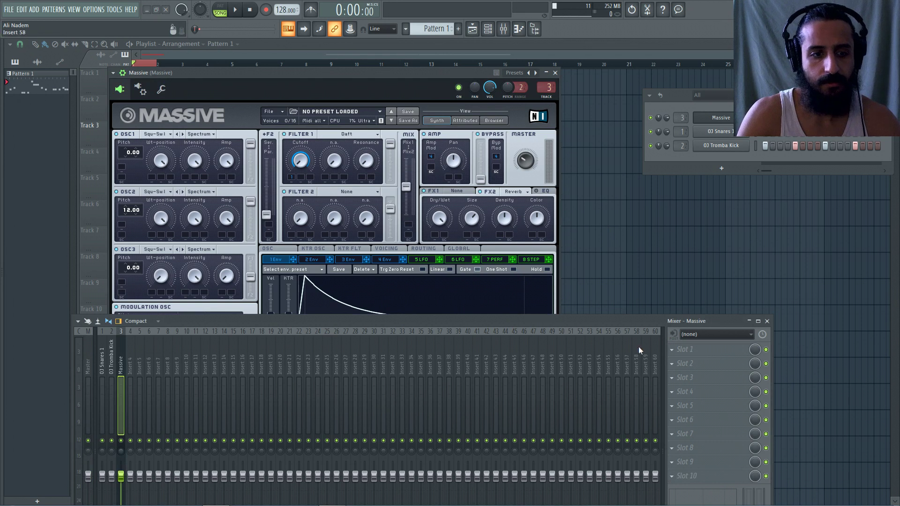
Step: Load Kickstart in slot 10 of Massive's mixer track and close its plugin window
click(679, 477)
click(388, 226)
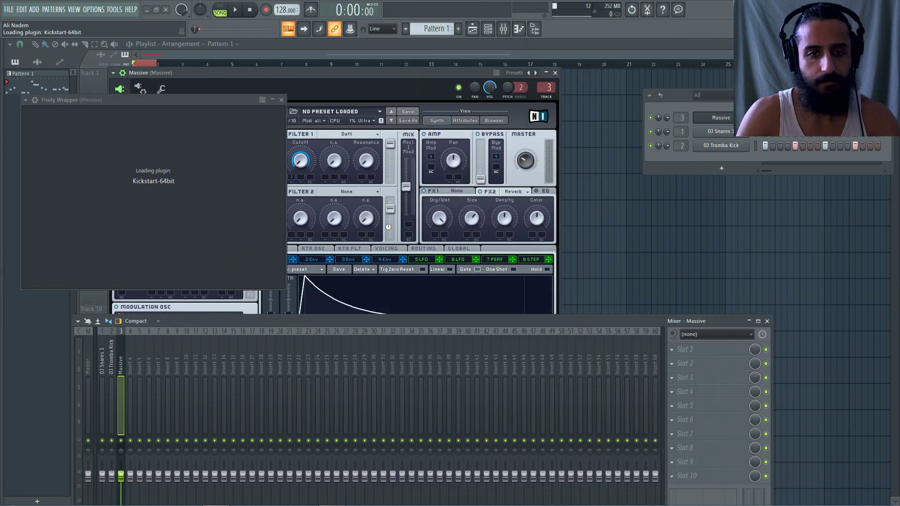
click(302, 99)
Step: Audition the pattern while adjusting Massive's master volume, bringing it down to about 5
key(space)
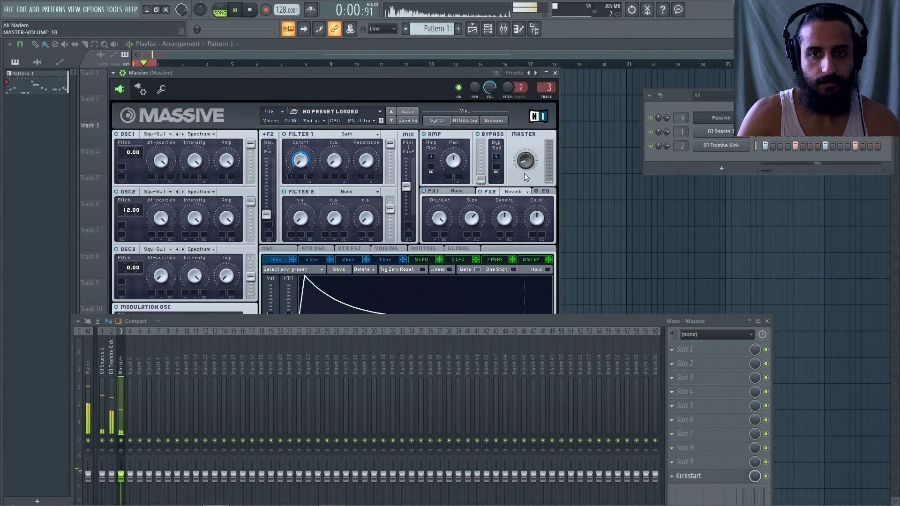
drag(524, 173, 525, 175)
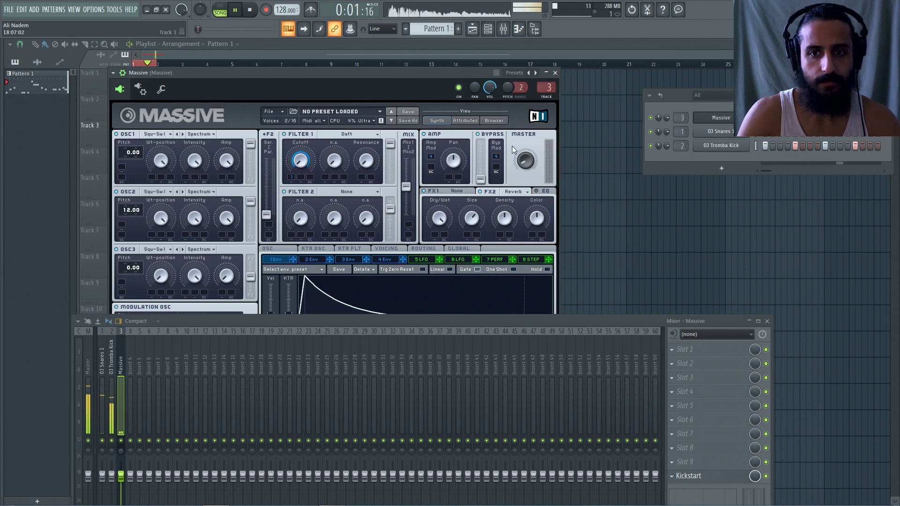
key(space)
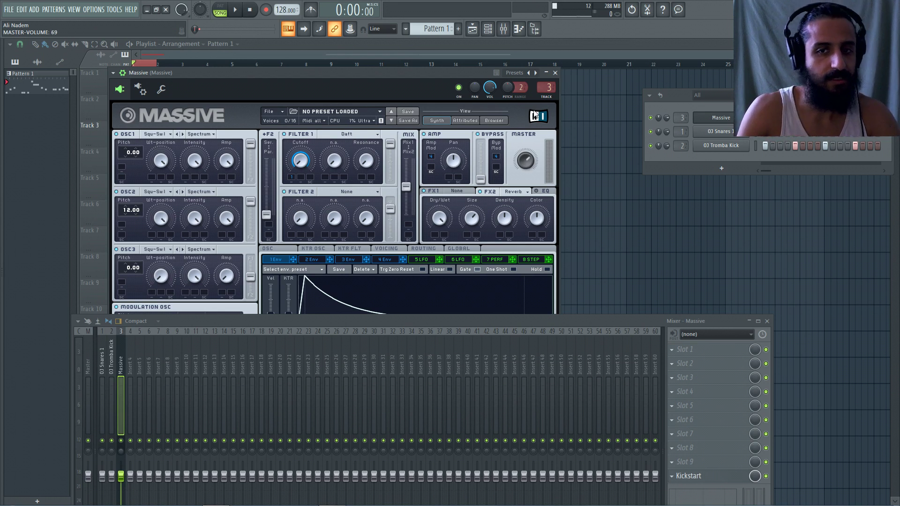
drag(526, 160, 525, 192)
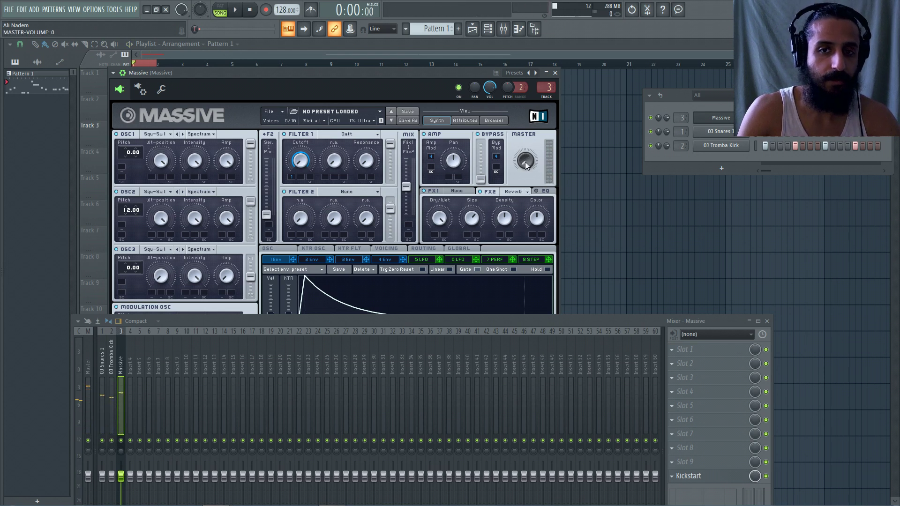
drag(524, 161, 524, 159)
key(space)
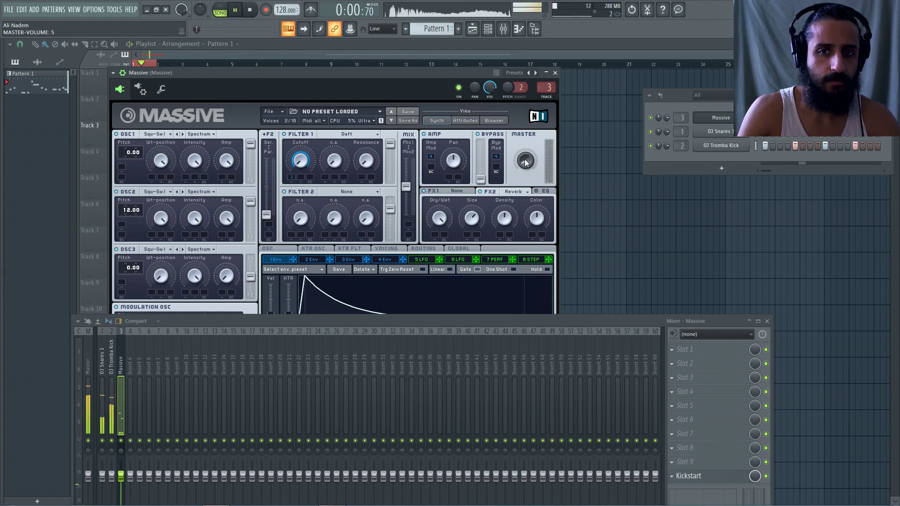
key(space)
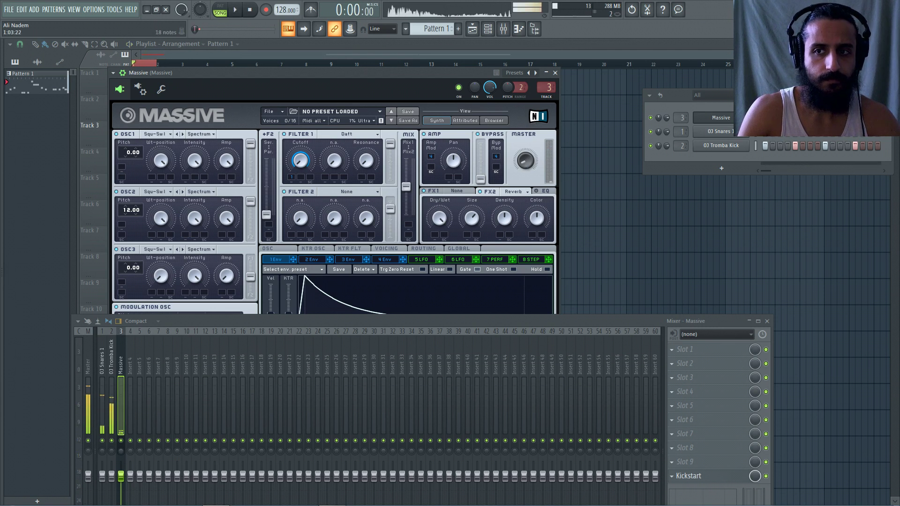
Step: Replace all notes in Massive's piano roll with a single D#4 note lasting four bars
key(F7)
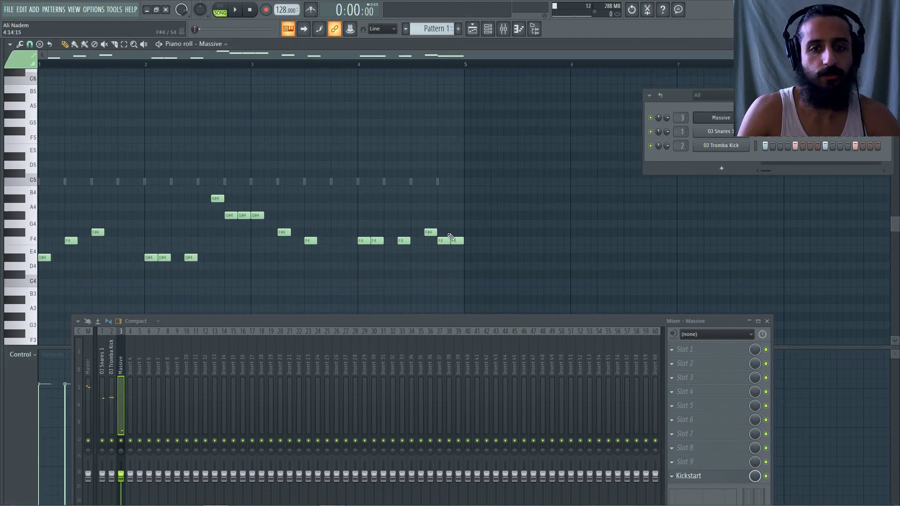
key(ctrl+a)
key(Delete)
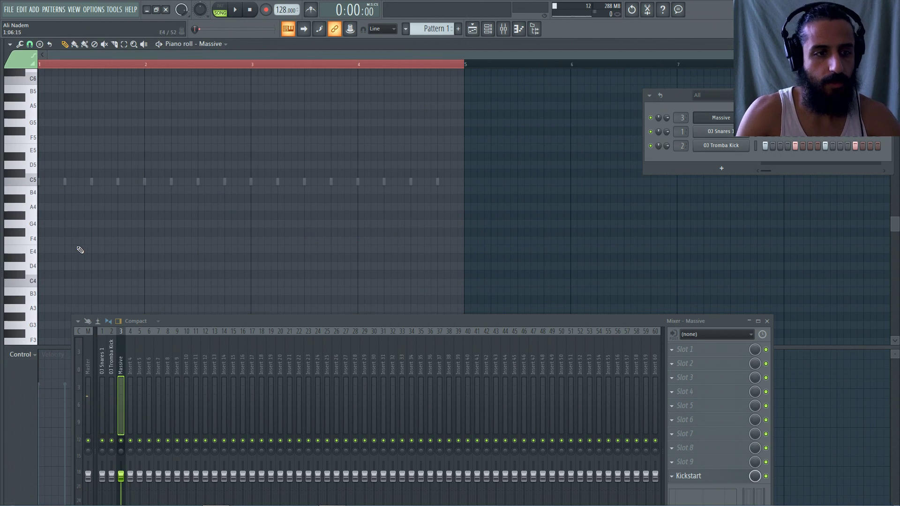
click(43, 257)
drag(49, 258, 461, 269)
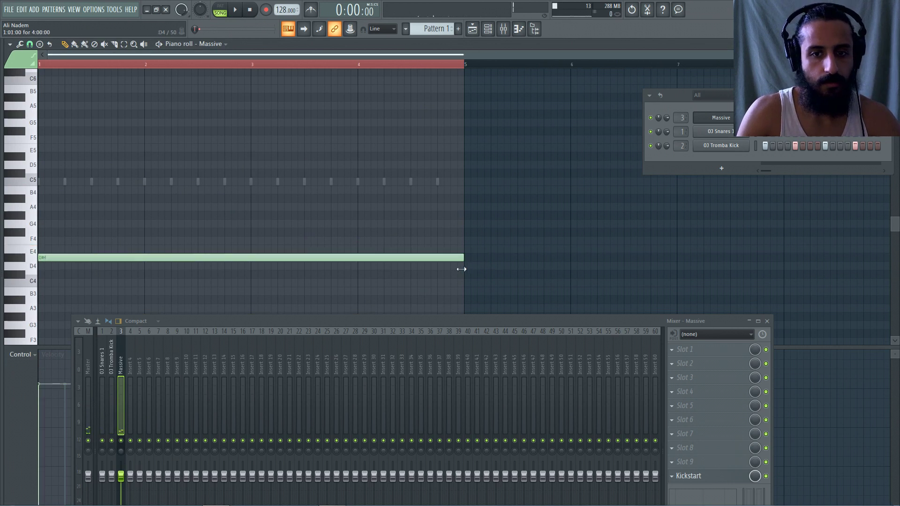
Step: Play the sustained note and raise the Size of Massive's FX2 Reverb to about 78
key(space)
click(720, 118)
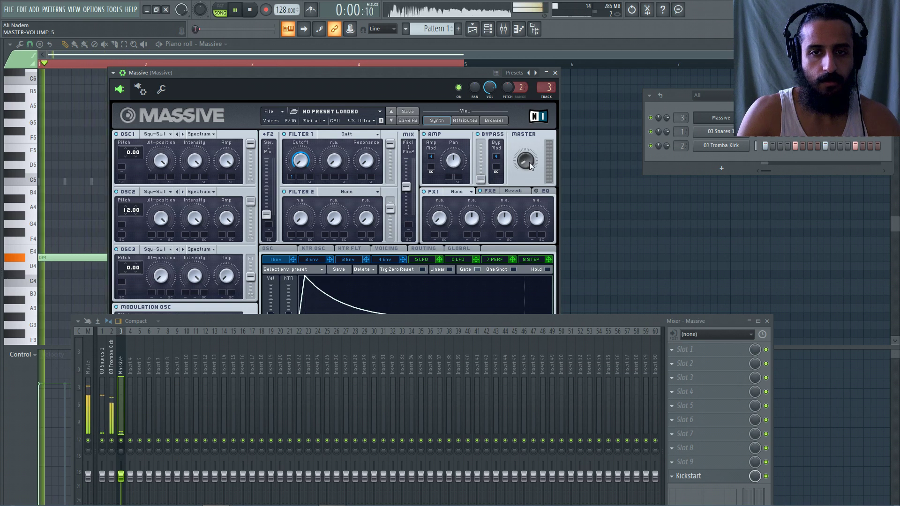
scroll(529, 163, up, 1)
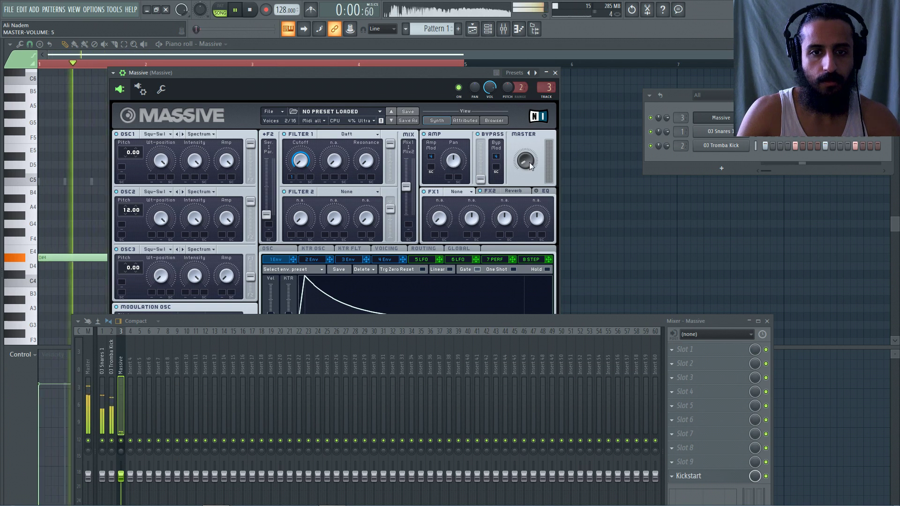
click(523, 192)
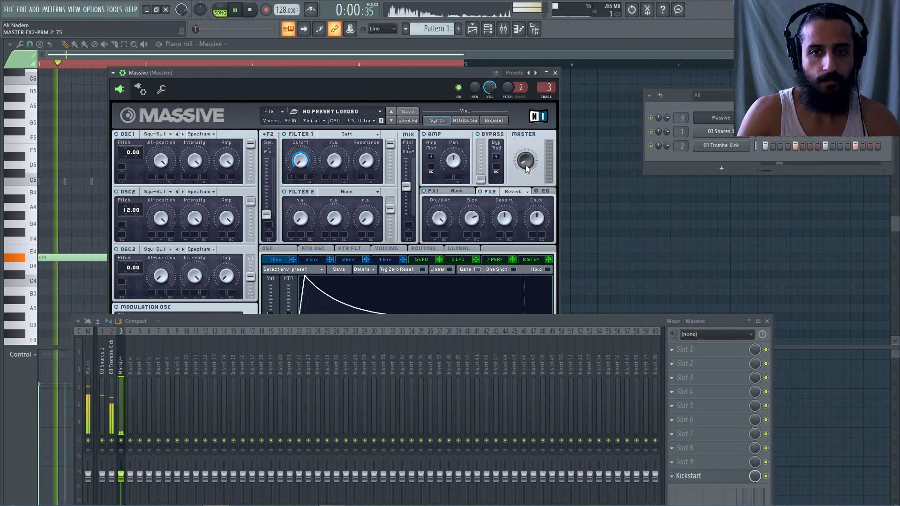
scroll(472, 218, up, 3)
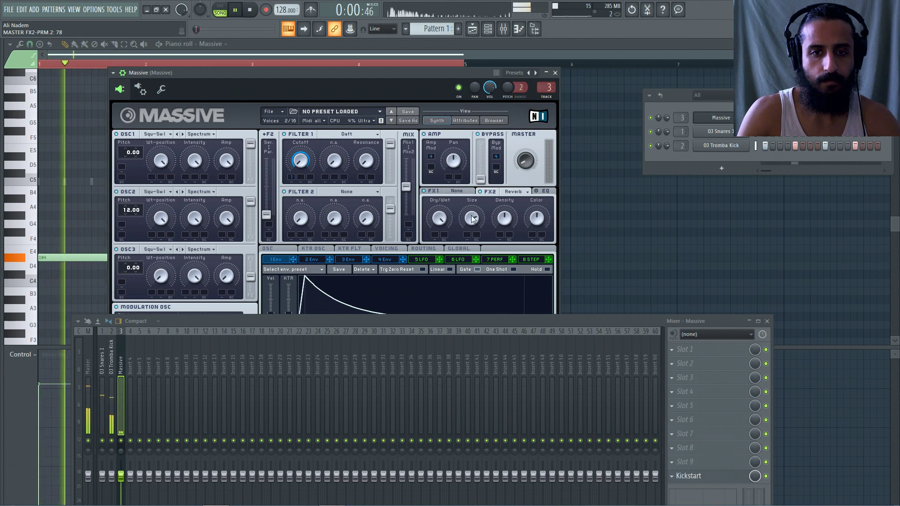
scroll(527, 163, down, 1)
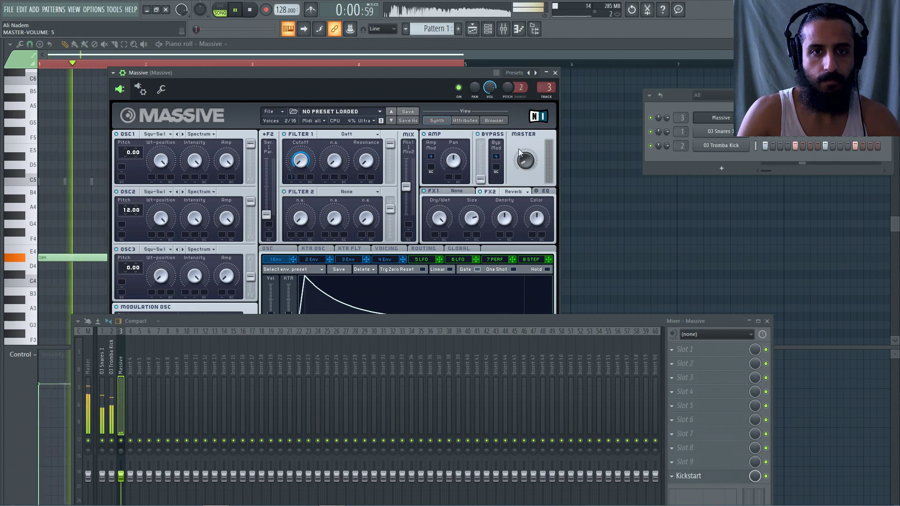
Step: Stop playback, put Massive's window away, open the playlist and extend the time selection over bars 1 to 8
click(465, 46)
key(space)
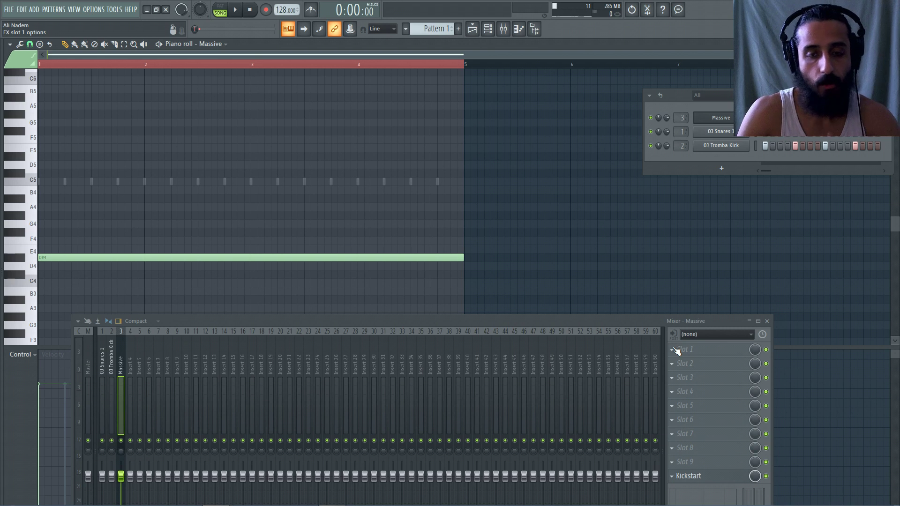
click(472, 29)
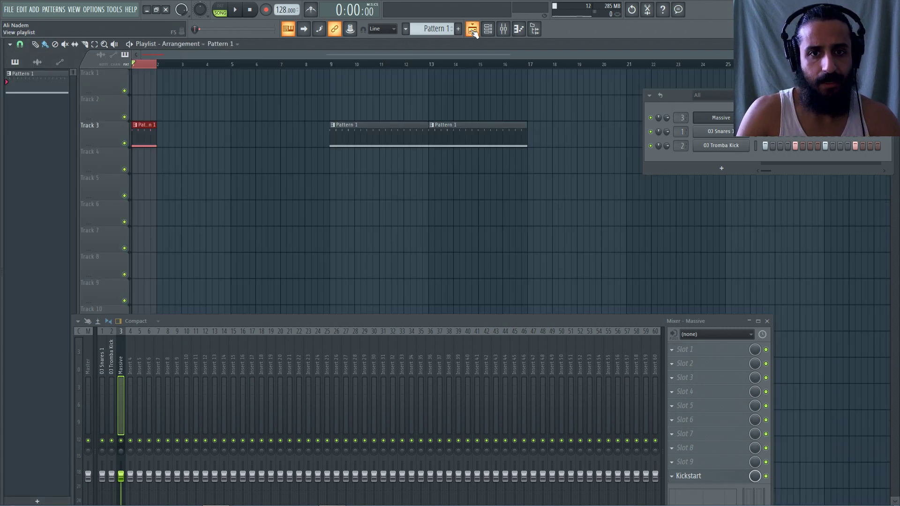
click(331, 65)
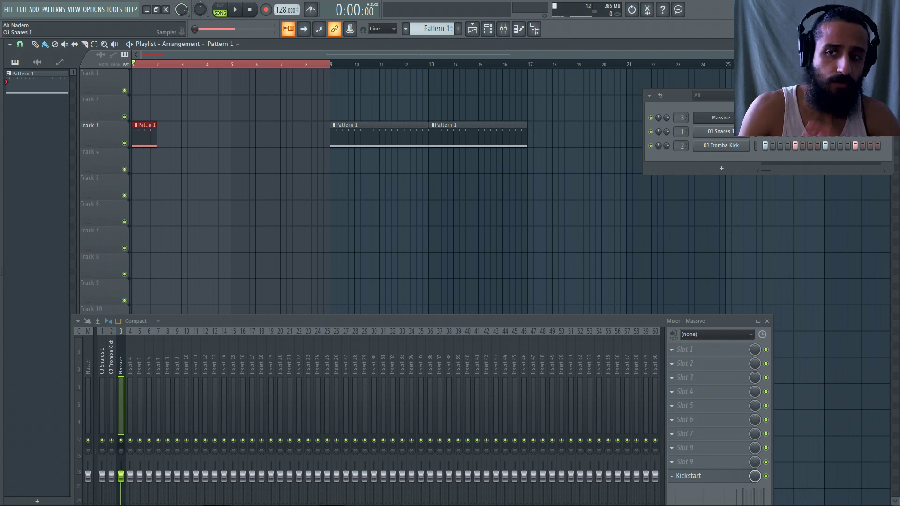
Step: Reopen Massive with its FX2 Reverb settings showing and move the mixer down to uncover the whole synth
click(719, 119)
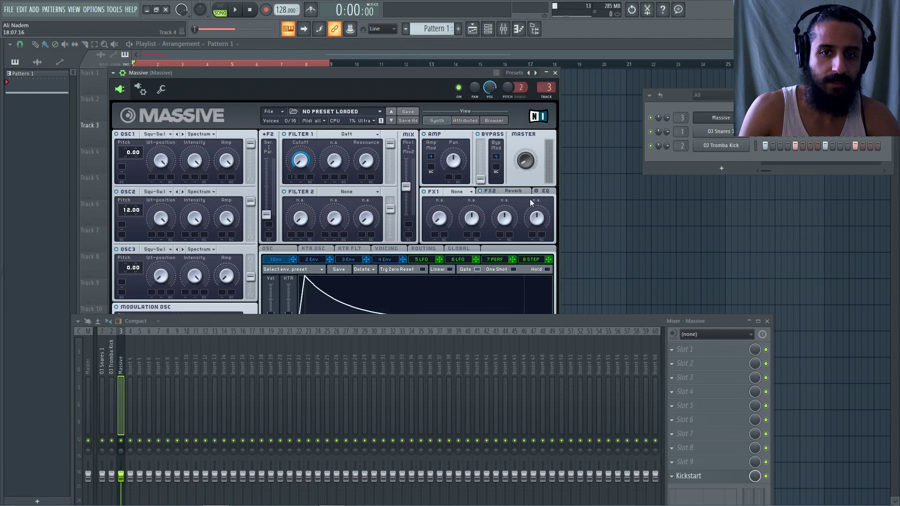
click(507, 192)
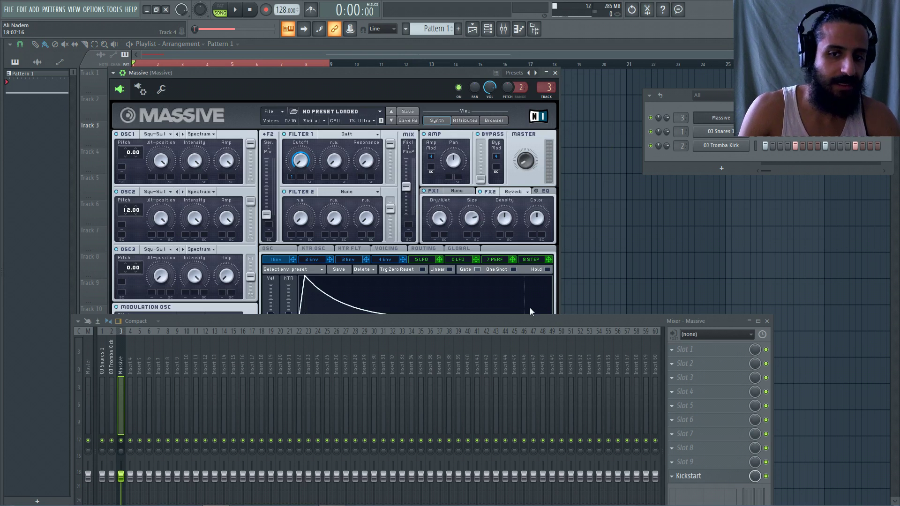
drag(530, 307, 516, 417)
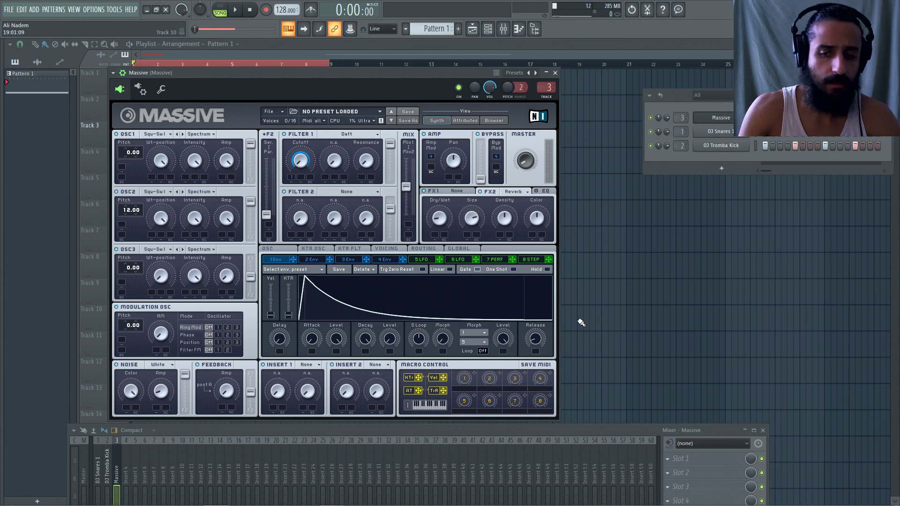
Step: Open Fruity Reeverb on the OJ Tromba Kick mixer track and compare its controls with Massive's FX2 Reverb
key(Left)
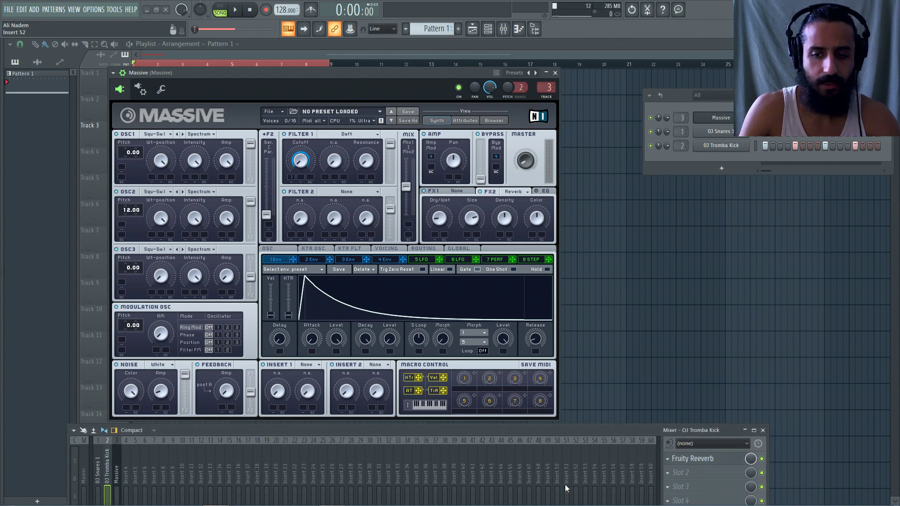
click(703, 459)
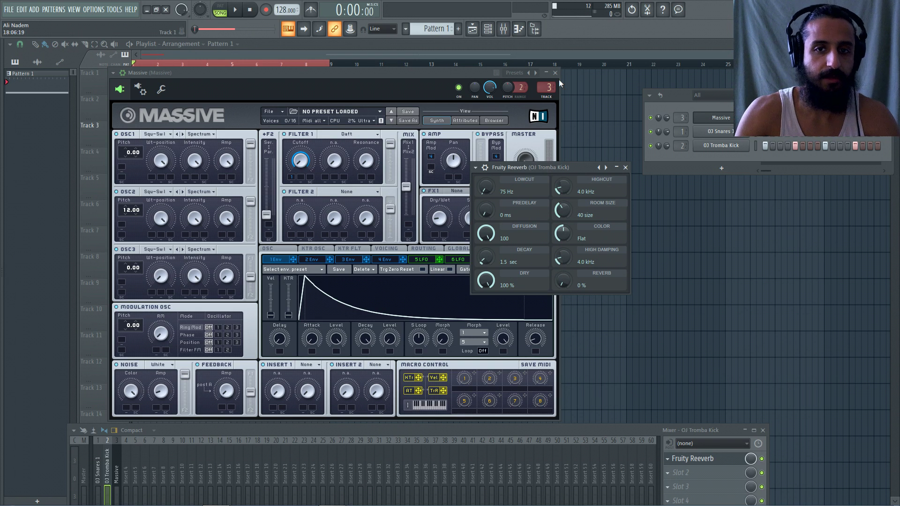
click(452, 72)
drag(438, 224, 439, 224)
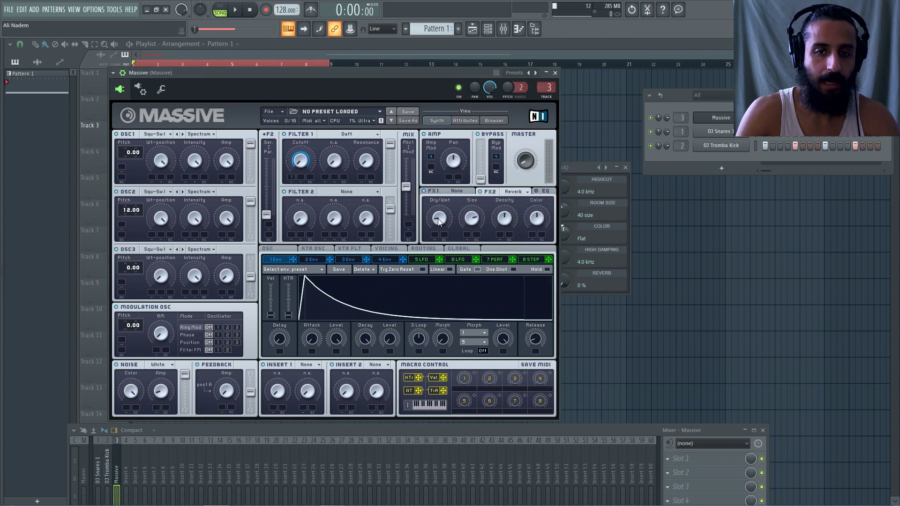
click(569, 165)
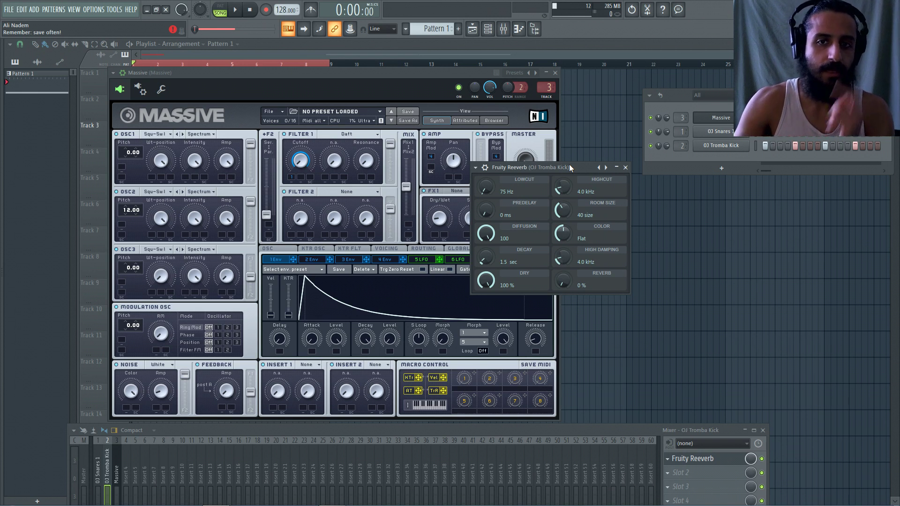
Step: Lower the Size of Massive's FX2 Reverb to about halfway and set its Dry/Wet to 19
click(439, 77)
click(473, 218)
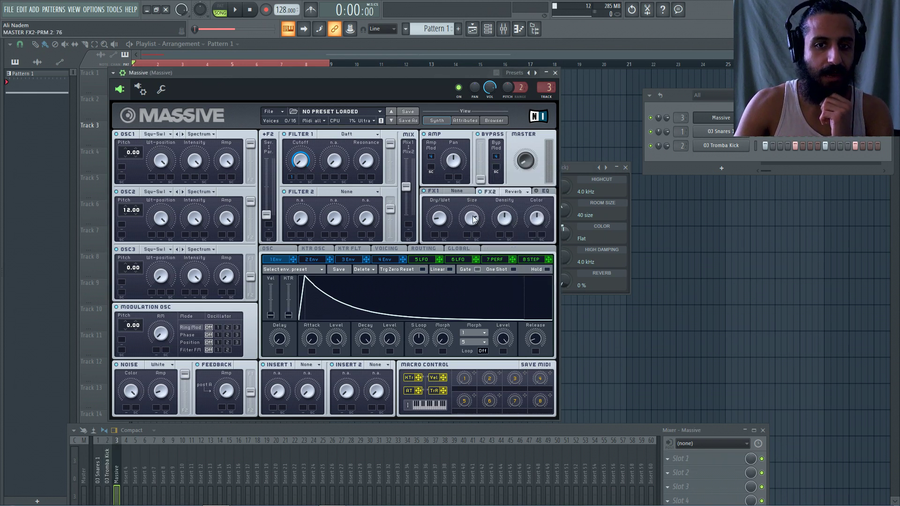
drag(475, 240, 477, 224)
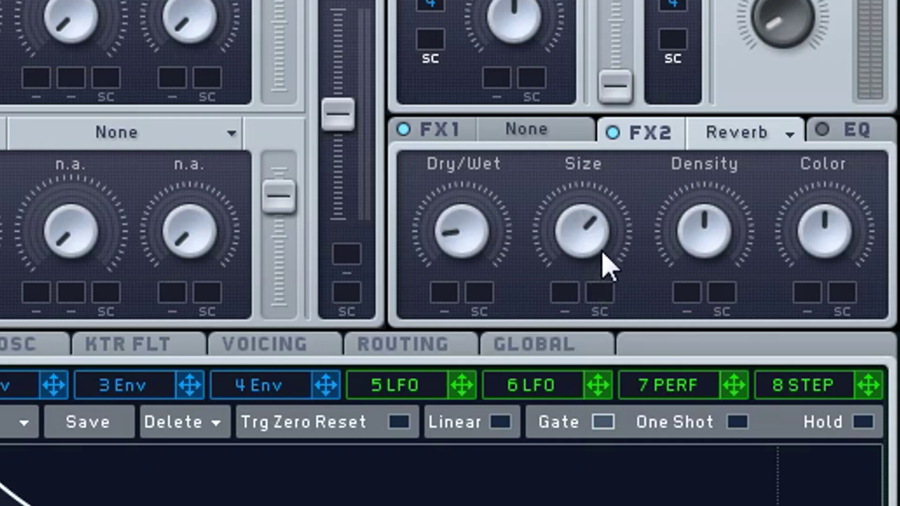
mouse_move(603, 255)
mouse_down()
mouse_move(609, 244)
mouse_move(618, 290)
mouse_move(600, 264)
mouse_up()
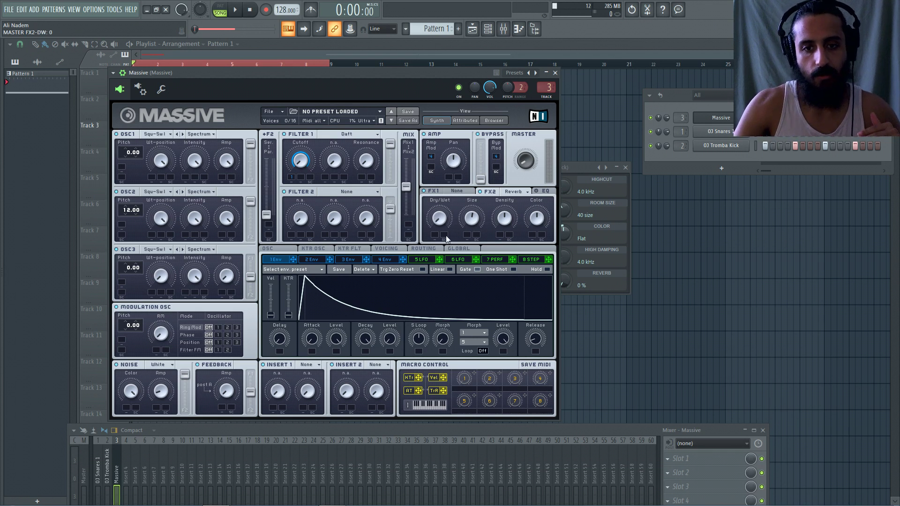
drag(446, 227, 448, 215)
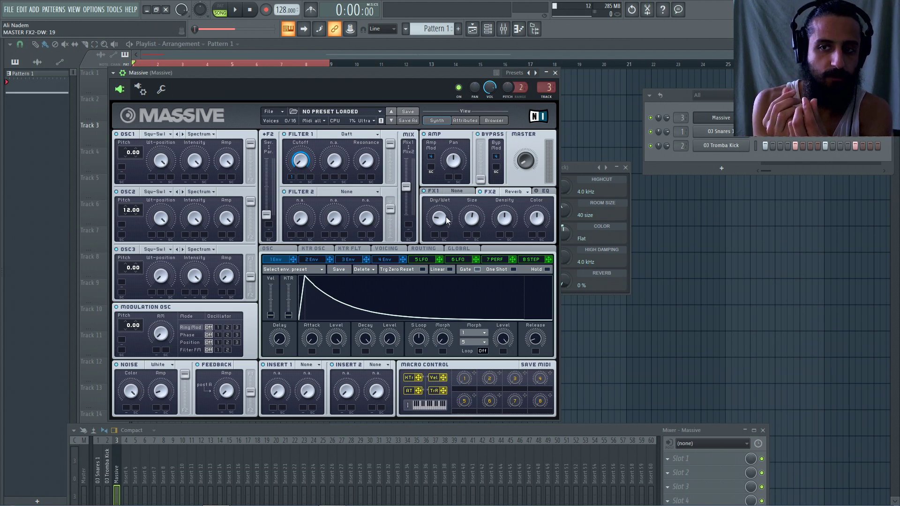
Step: Solo the OJ Snares 1 channel, bypass FabFilter Pro-Q 2 on its mixer track and open its Fruity Reeverb unobstructed by the mixer
right_click(650, 132)
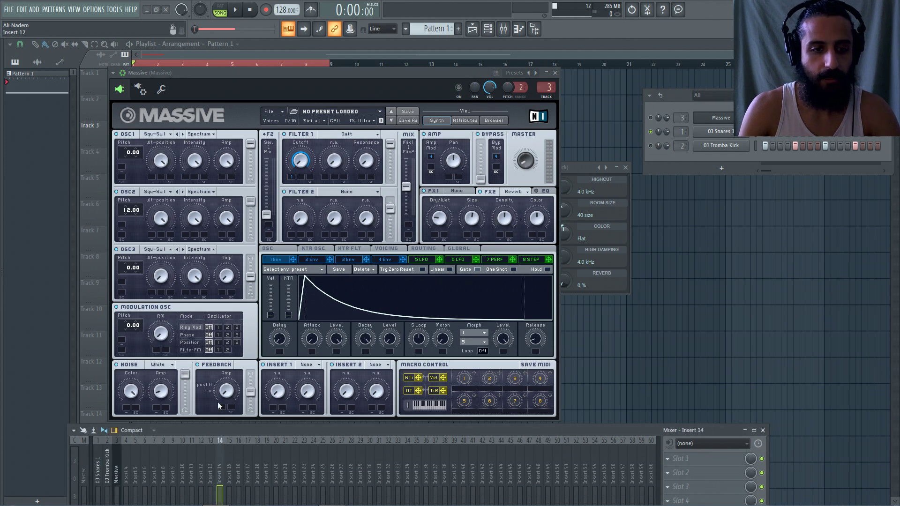
drag(208, 430, 218, 287)
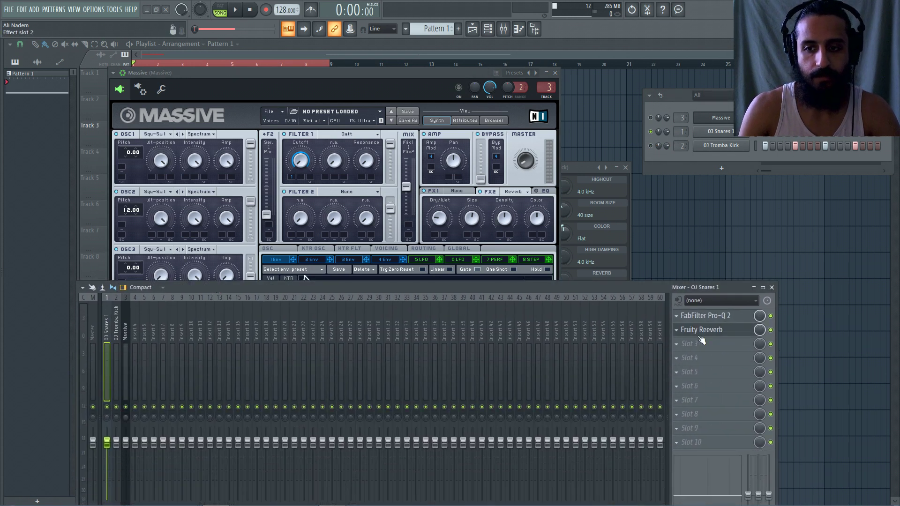
click(770, 316)
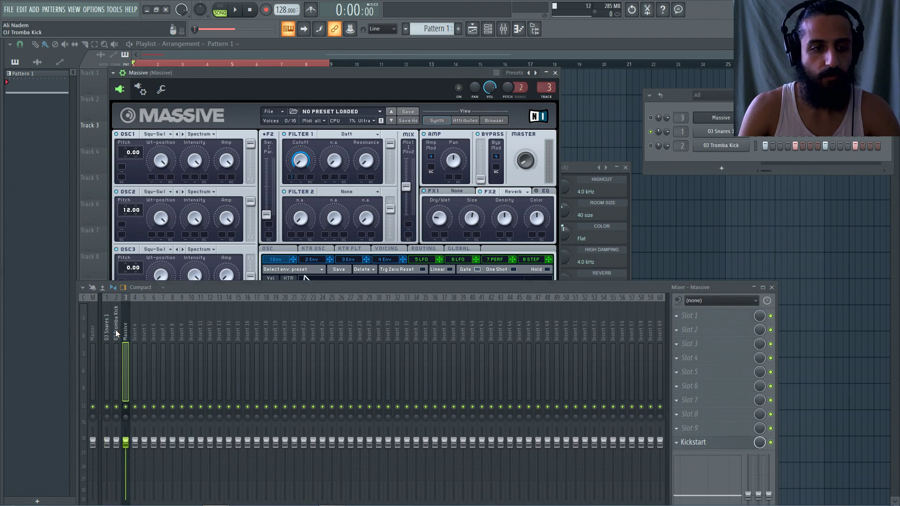
click(709, 330)
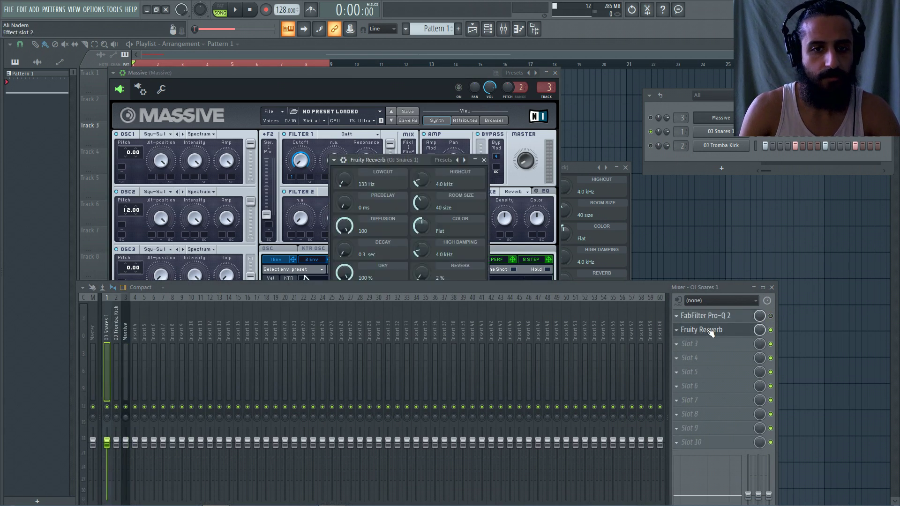
drag(581, 288, 597, 312)
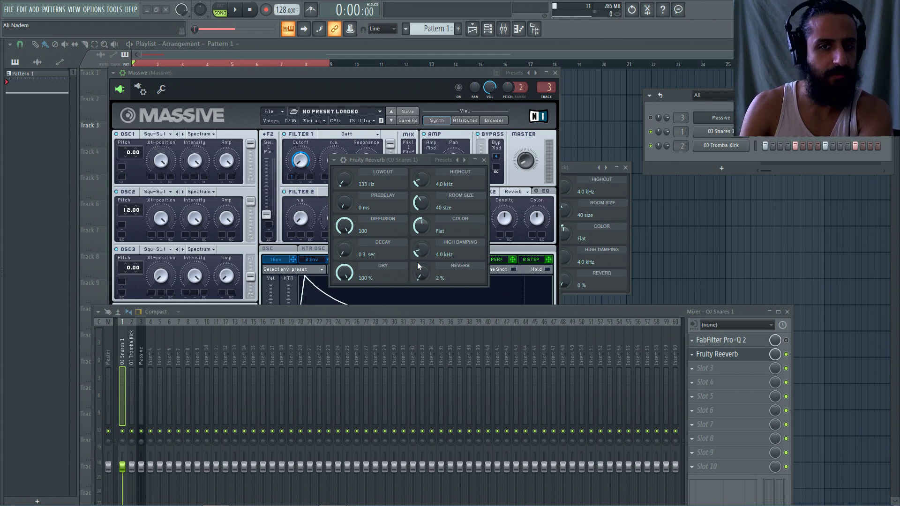
Step: Try the snare Fruity Reeverb's Color at Warmer and its Diffusion at lower values, returning them to Flat and 100
drag(431, 232, 431, 213)
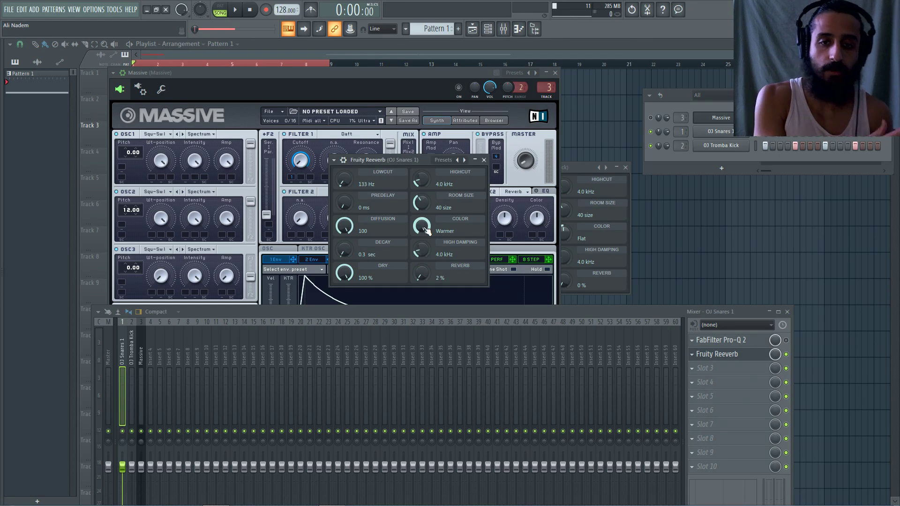
drag(427, 230, 427, 239)
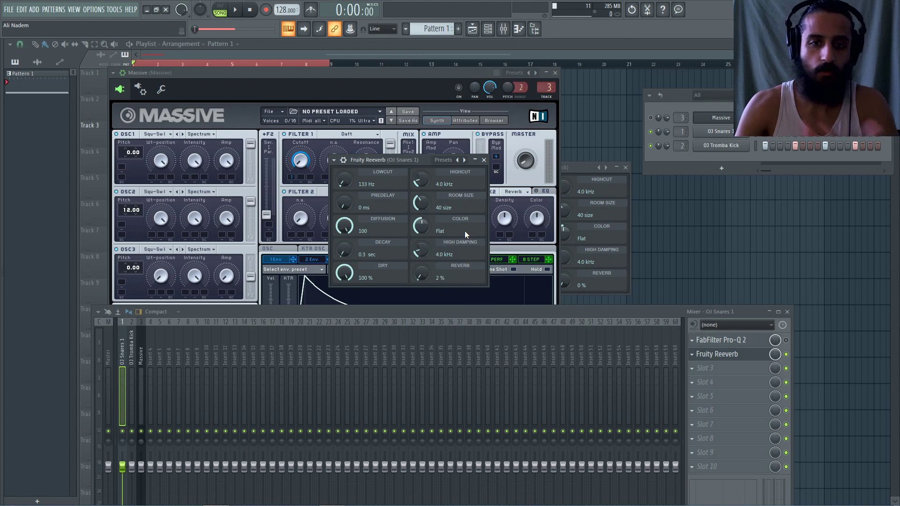
drag(345, 226, 344, 245)
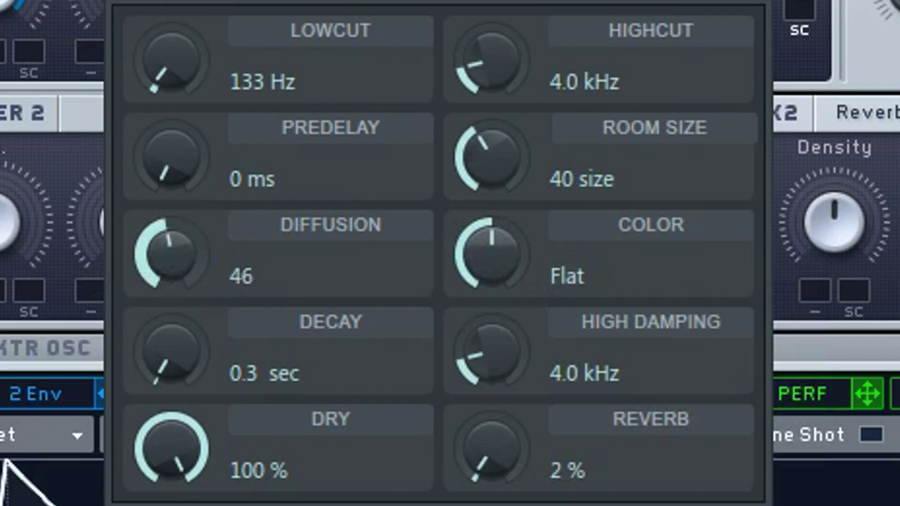
mouse_move(171, 253)
mouse_down()
mouse_move(171, 274)
mouse_move(171, 234)
mouse_move(171, 248)
mouse_up()
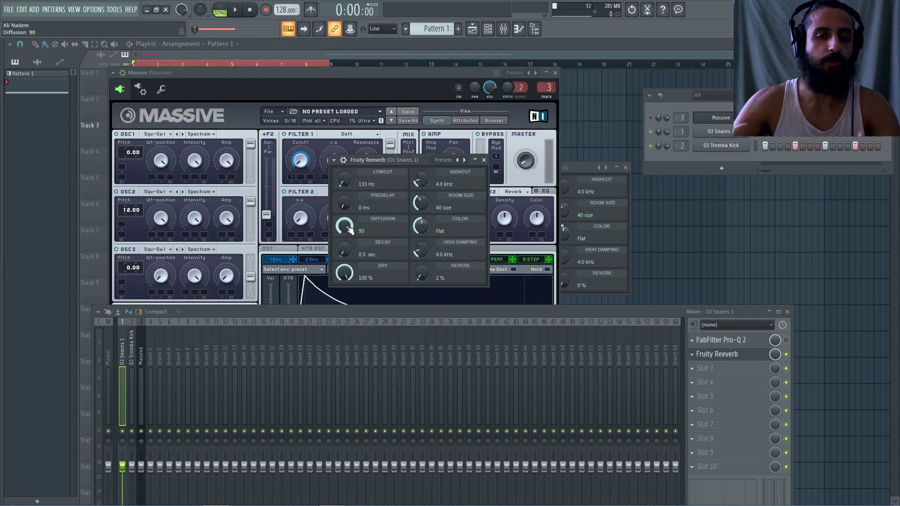
drag(344, 226, 349, 230)
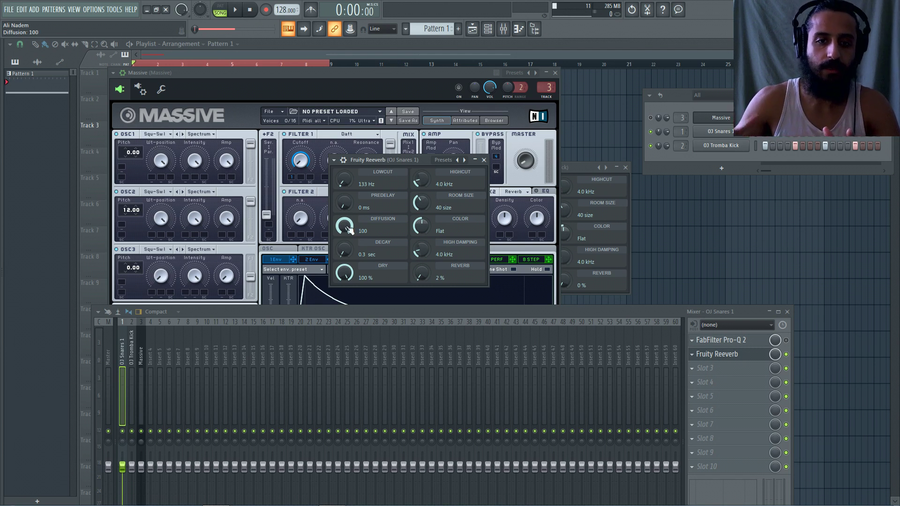
drag(345, 226, 345, 228)
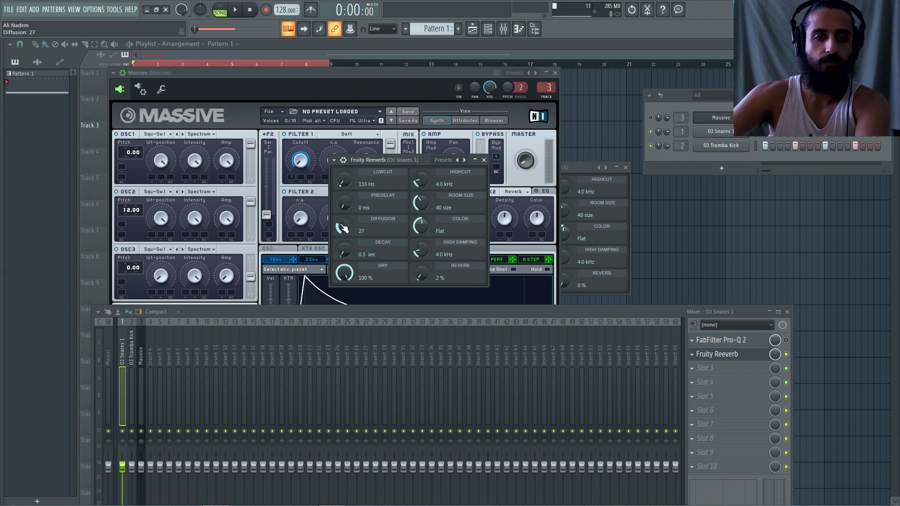
drag(345, 228, 345, 202)
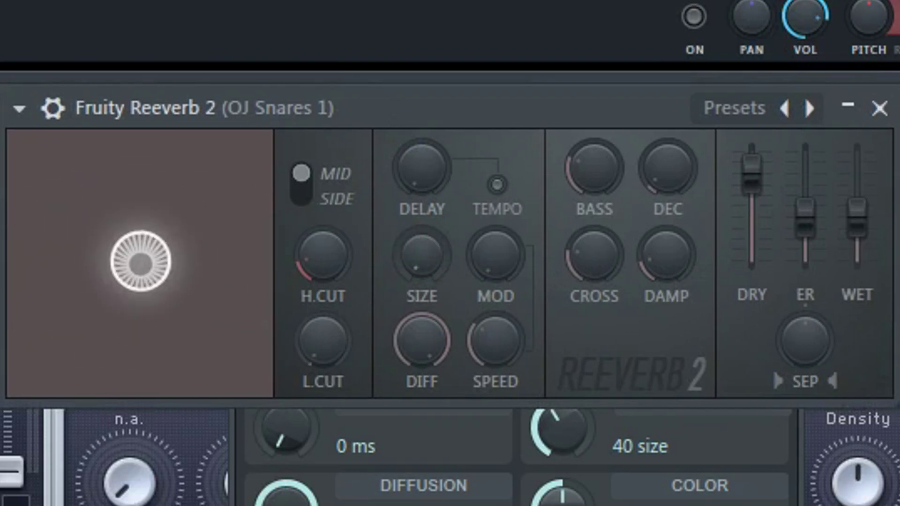
Step: In the snare's Fruity Reeverb 2, raise Size to maximum and try Diffusion at 36 and 48 before returning it to full
drag(438, 265, 438, 300)
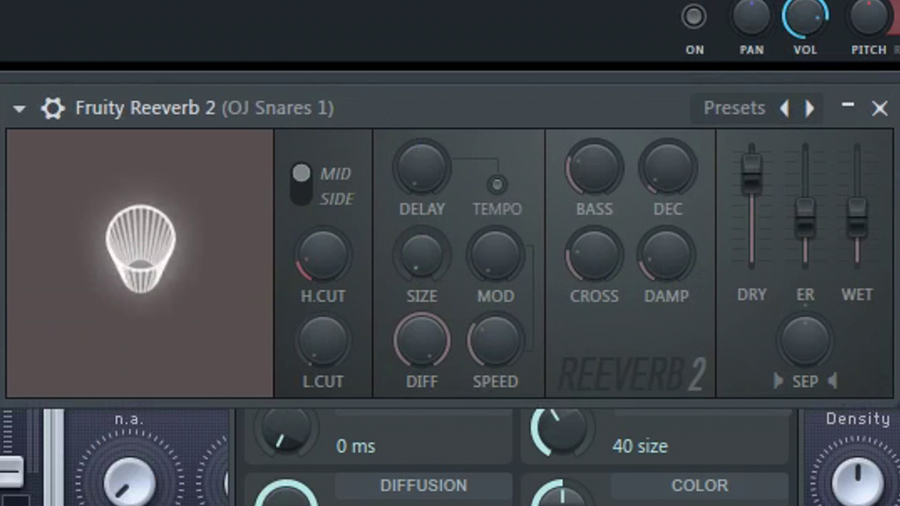
drag(438, 267, 439, 244)
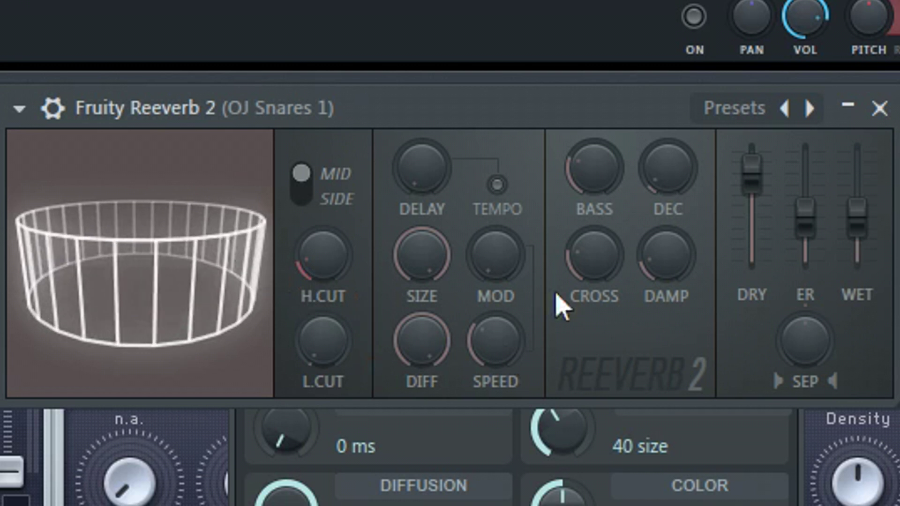
mouse_move(422, 341)
mouse_down()
mouse_move(424, 351)
mouse_move(424, 328)
mouse_move(424, 351)
mouse_up()
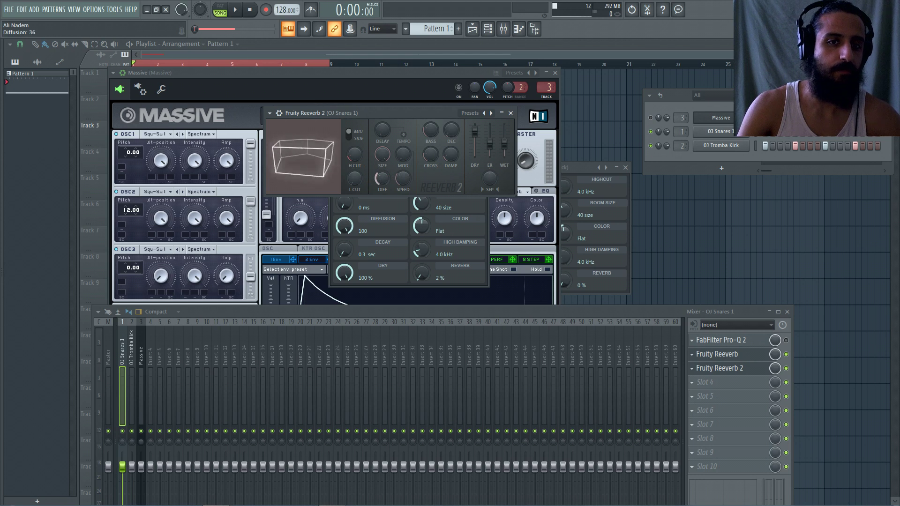
drag(382, 178, 382, 173)
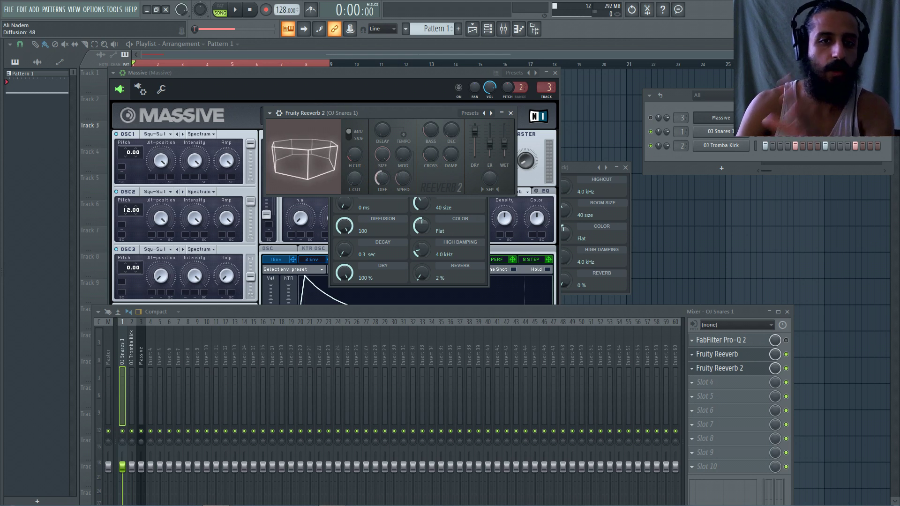
drag(381, 178, 381, 157)
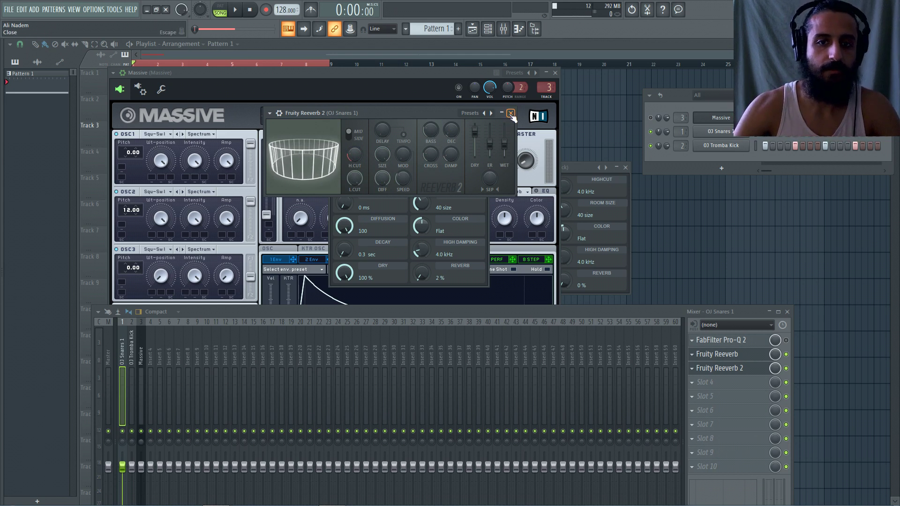
Step: Set the Predelay of the snare's Fruity Reeverb to 30 ms, solo the OJ Snares 1 mixer track and start playback
click(403, 209)
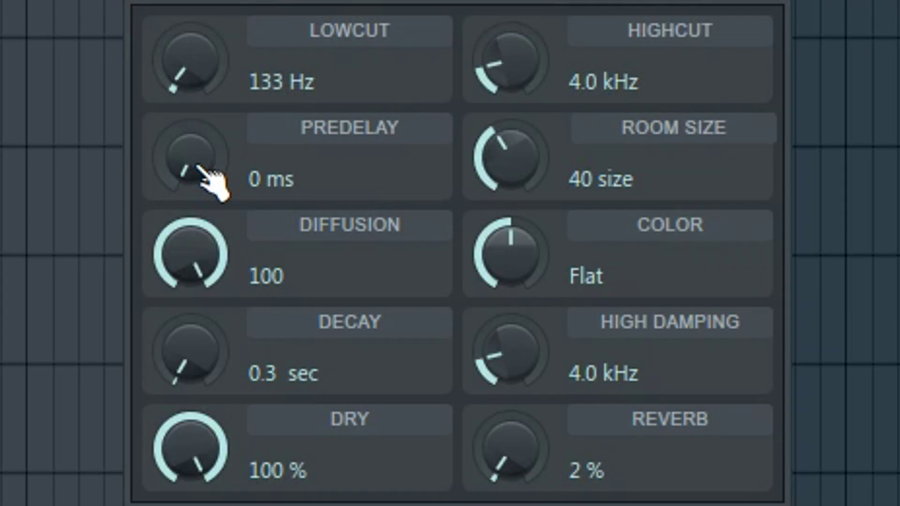
drag(198, 167, 198, 124)
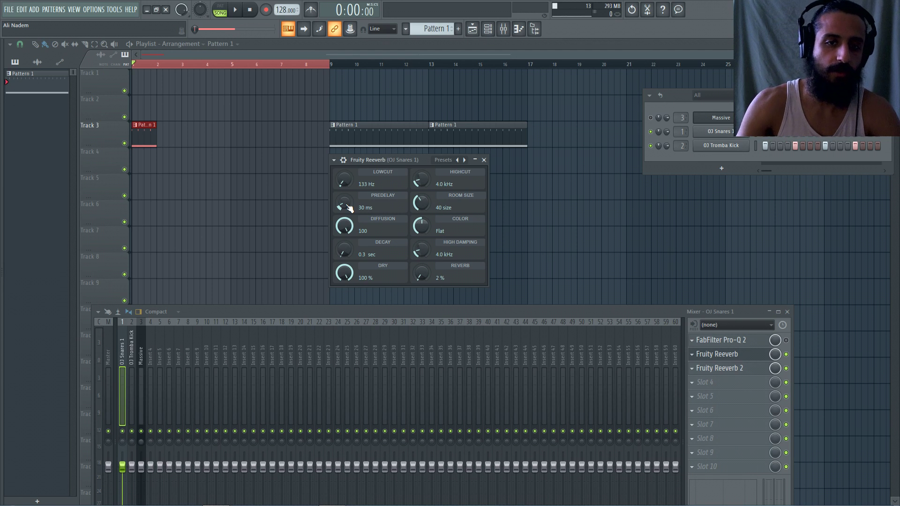
drag(349, 209, 349, 226)
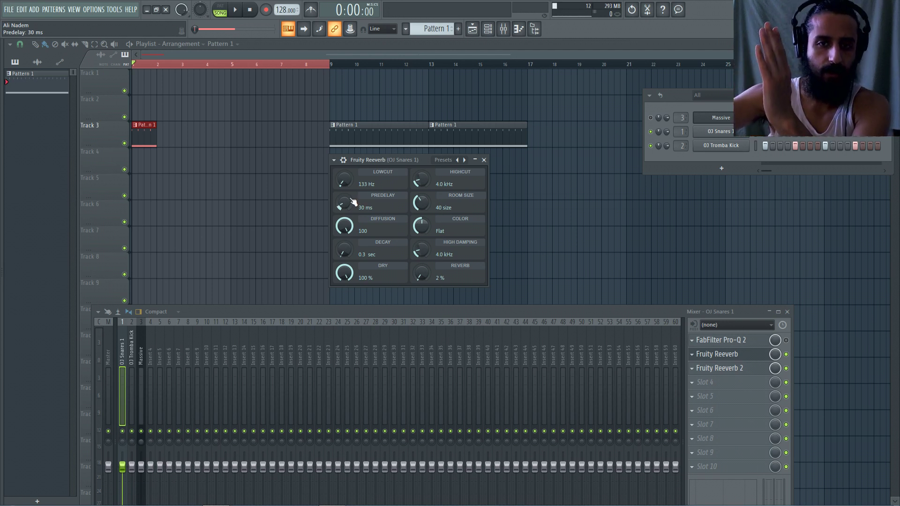
right_click(122, 431)
key(space)
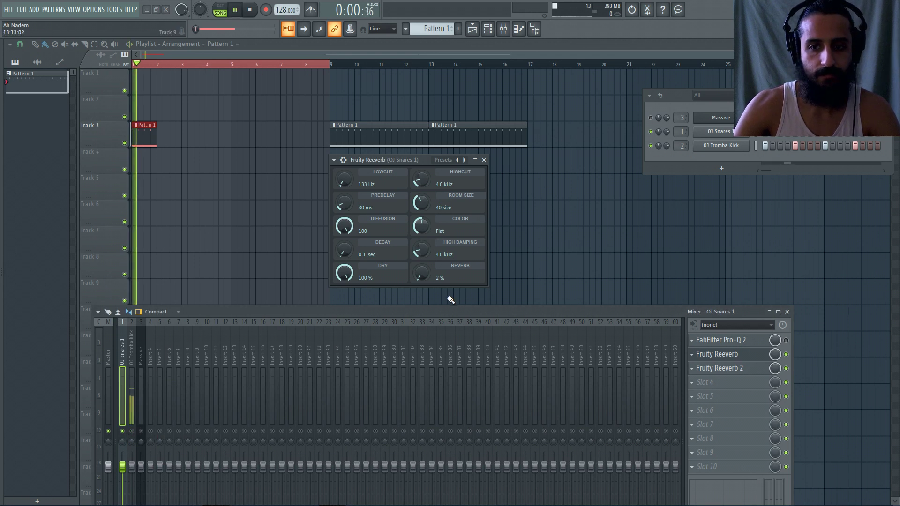
Step: Bypass the snare track's Fruity Reeverb 2, raise Fruity Reeverb's Reverb to 16 % and try a longer Predelay before returning it to 30 ms
key(space)
drag(343, 203, 344, 183)
drag(421, 274, 422, 268)
click(786, 368)
drag(344, 202, 343, 228)
key(space)
key(space)
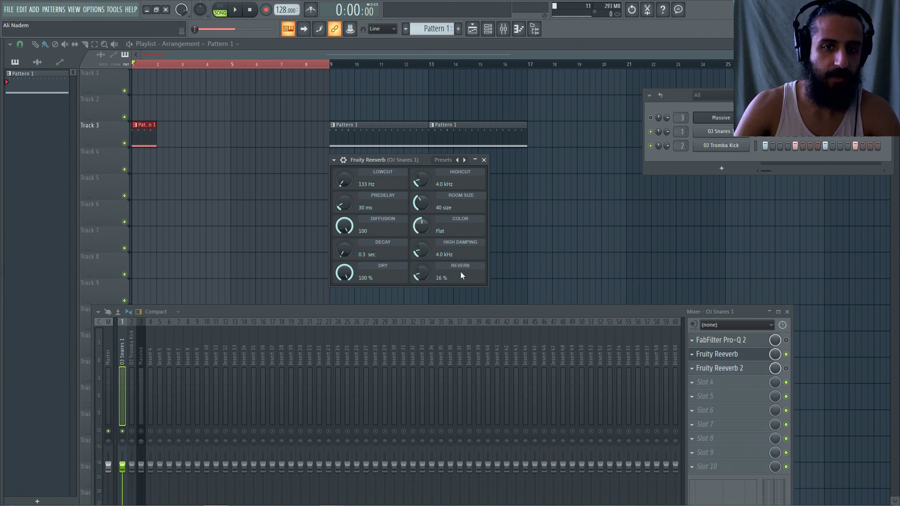
Step: Lower the Reverb amount of the snare's Fruity Reeverb to 2 % and audition the loop briefly
drag(421, 276, 426, 282)
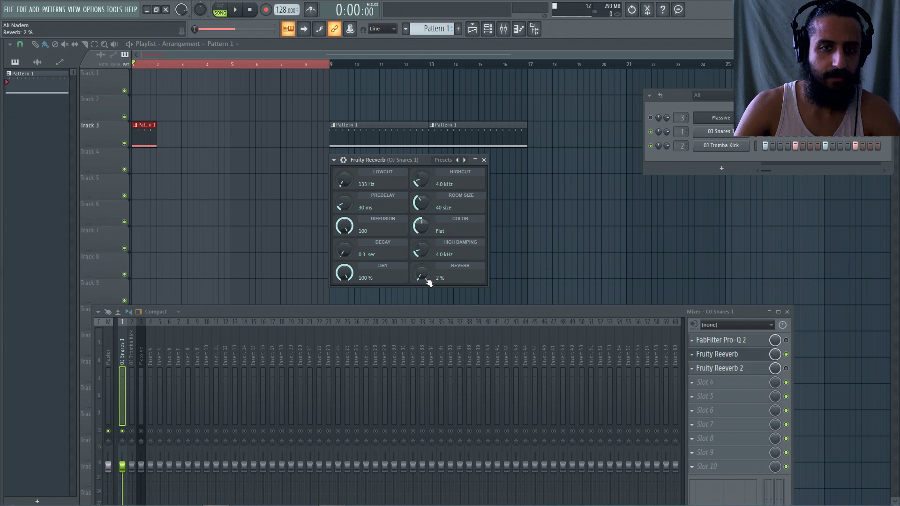
key(space)
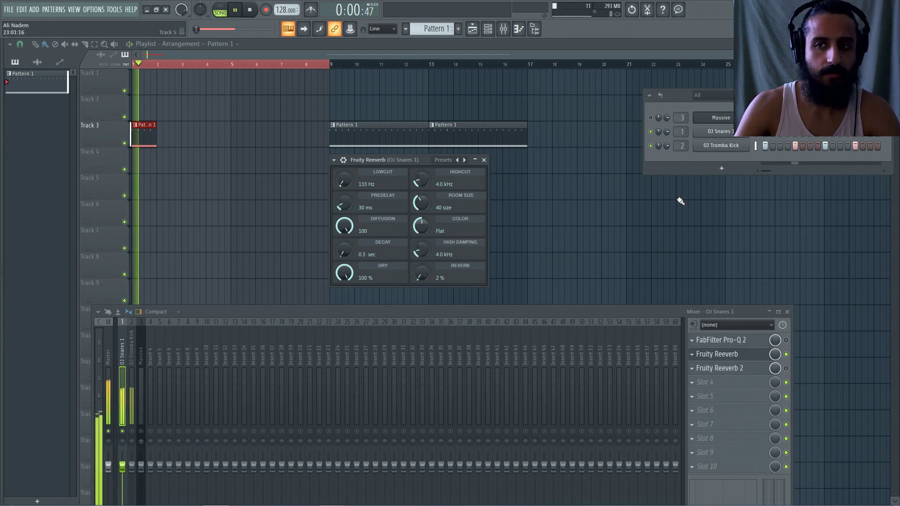
key(space)
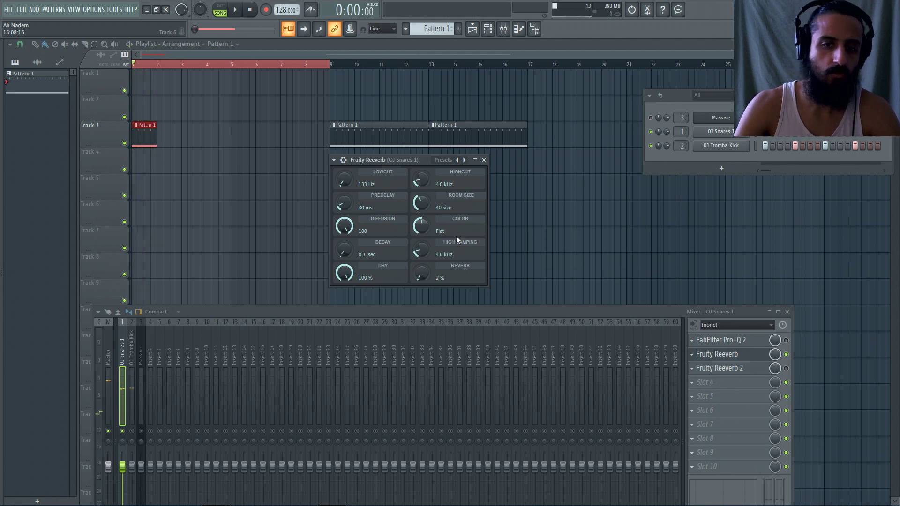
Step: Raise the Room Size of the snare's Fruity Reeverb to 100 and audition the loop again
drag(421, 202, 421, 190)
key(space)
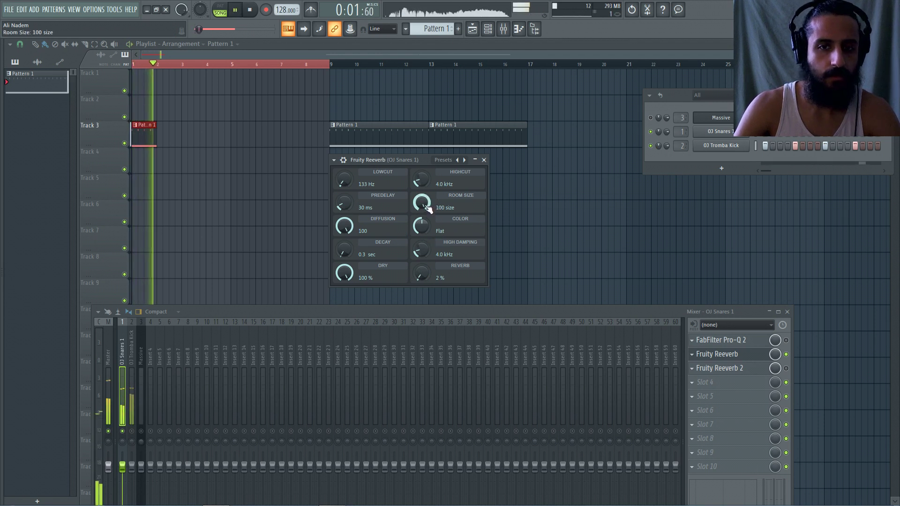
key(space)
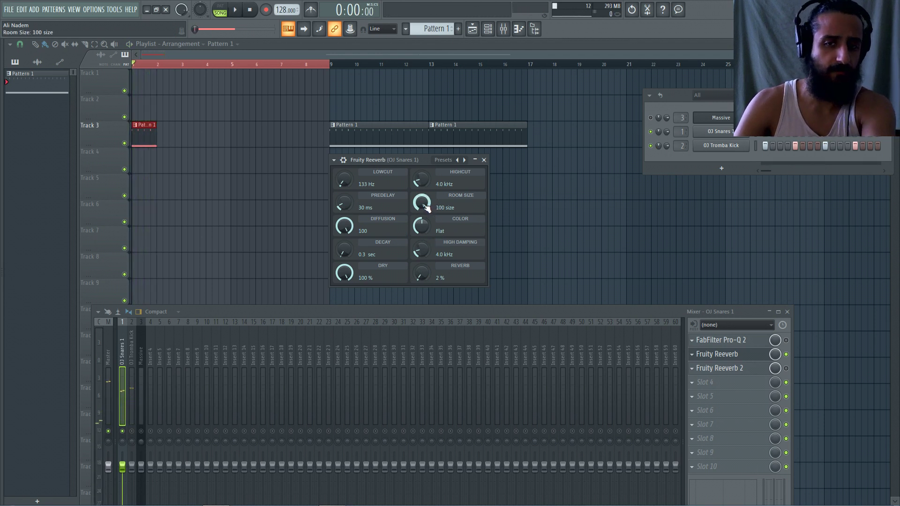